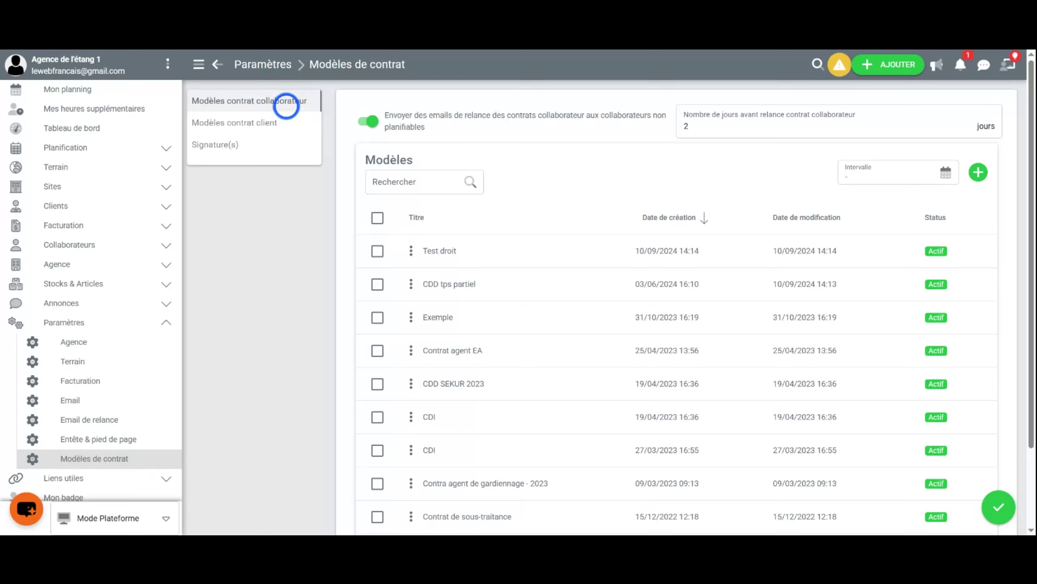
Step: Create a new collaborator contract template titled "Contrat CDD" and apply the "Modele - collaborateur" model to its content
left_click(979, 180)
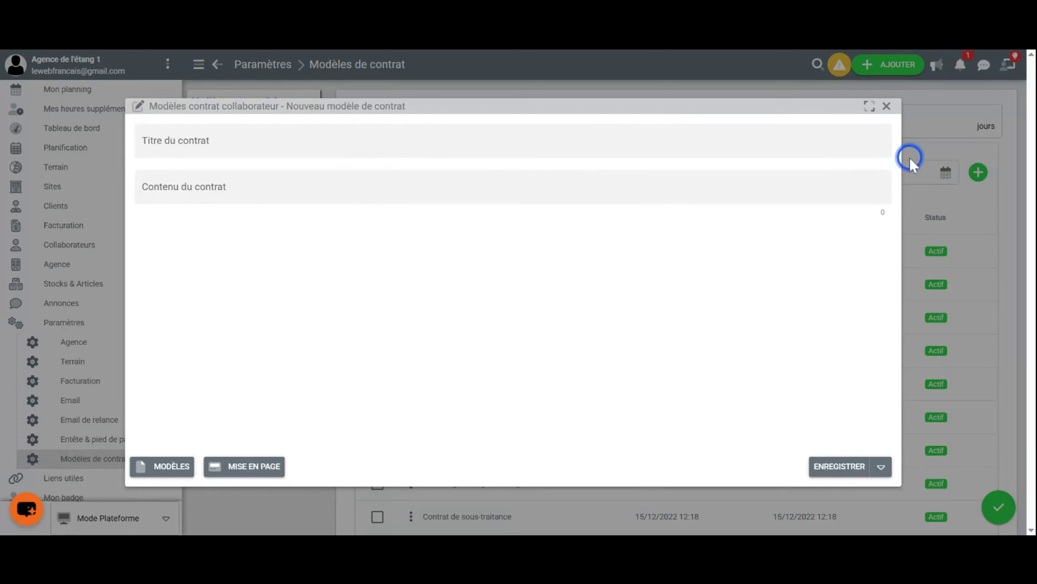
left_click(179, 187)
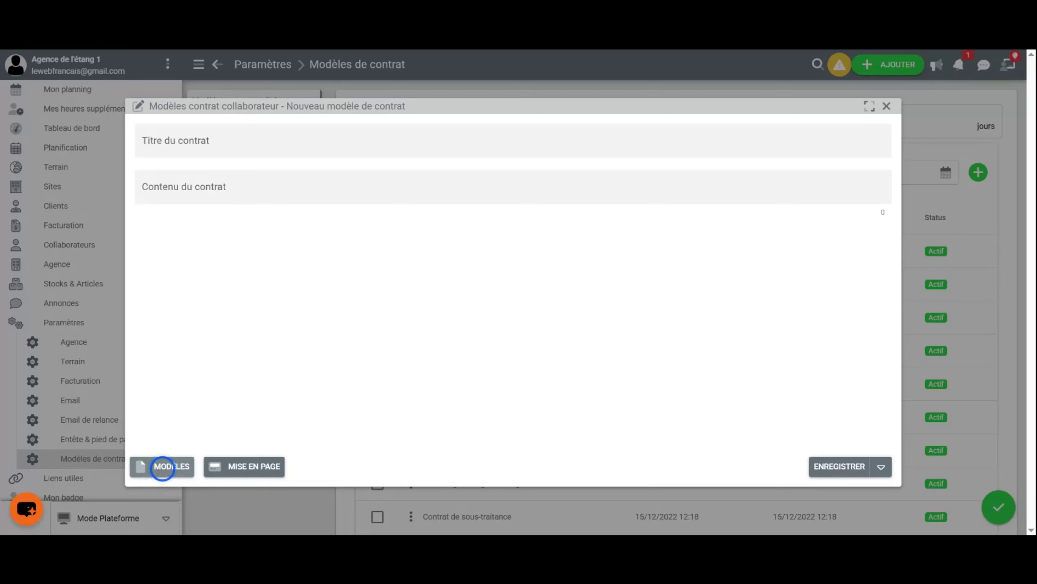
left_click(206, 141)
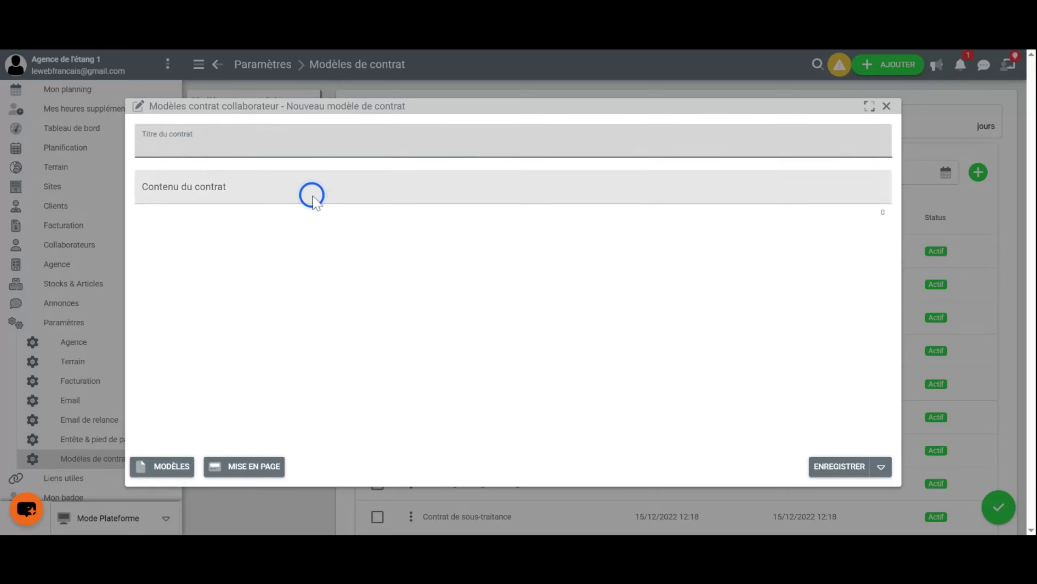
type("Contrat CDD")
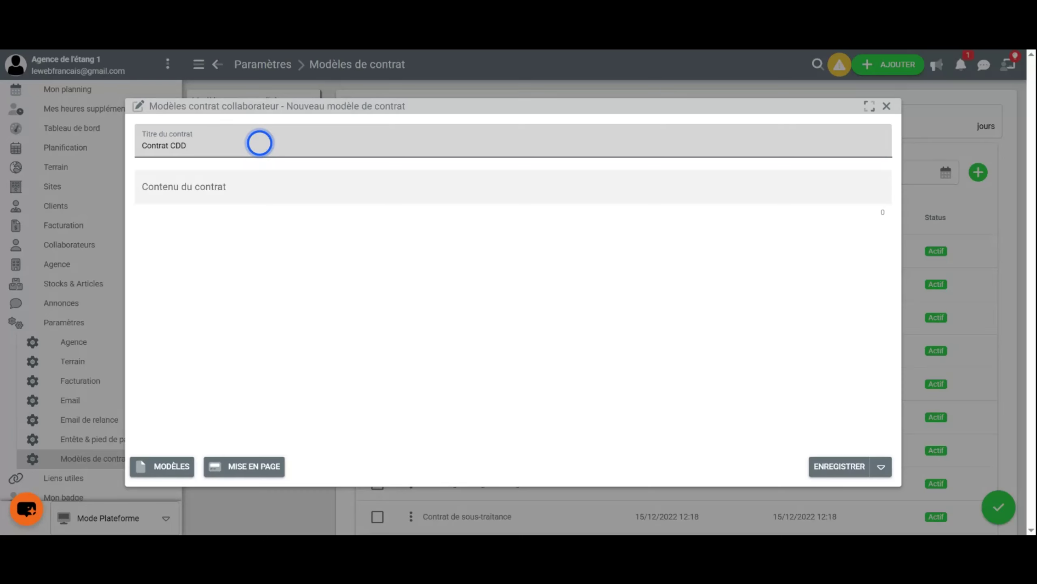
left_click(160, 470)
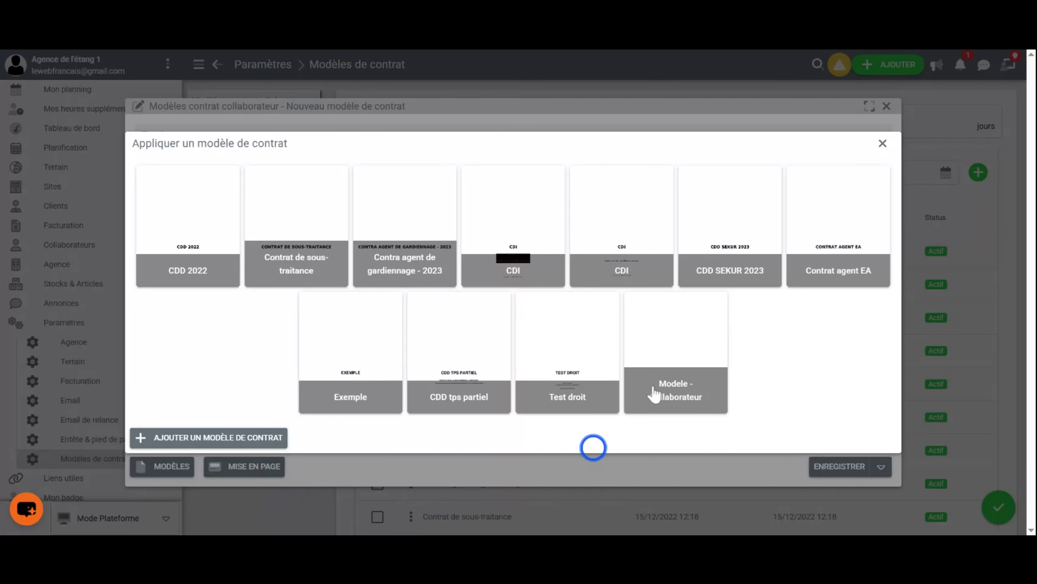
left_click(664, 393)
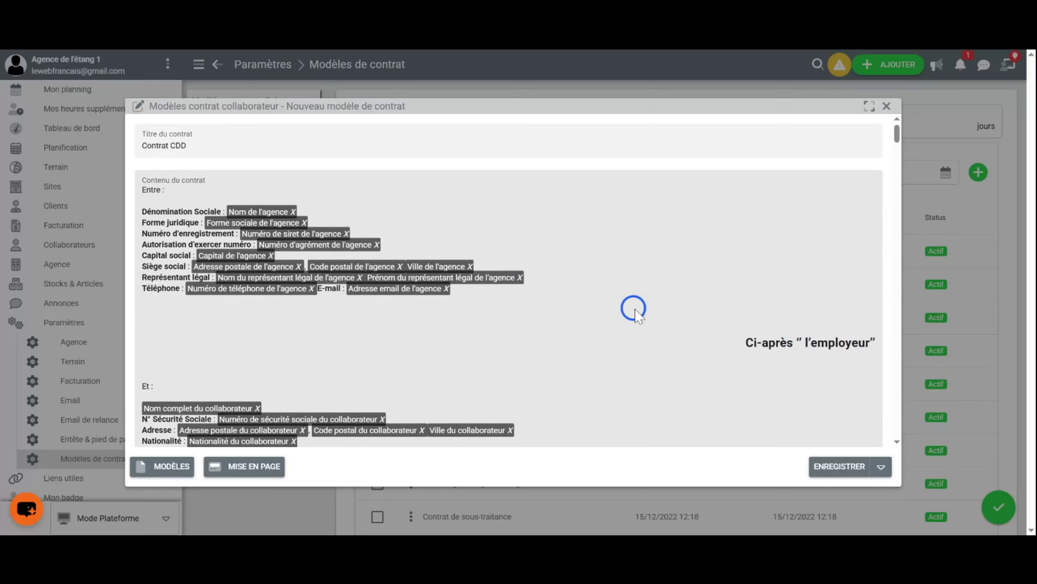
Step: Review the applied contract text and its variables, from the employer and employee details through the articles and the code of ethics
scroll(633, 310, "down", 3)
scroll(730, 359, "down", 10)
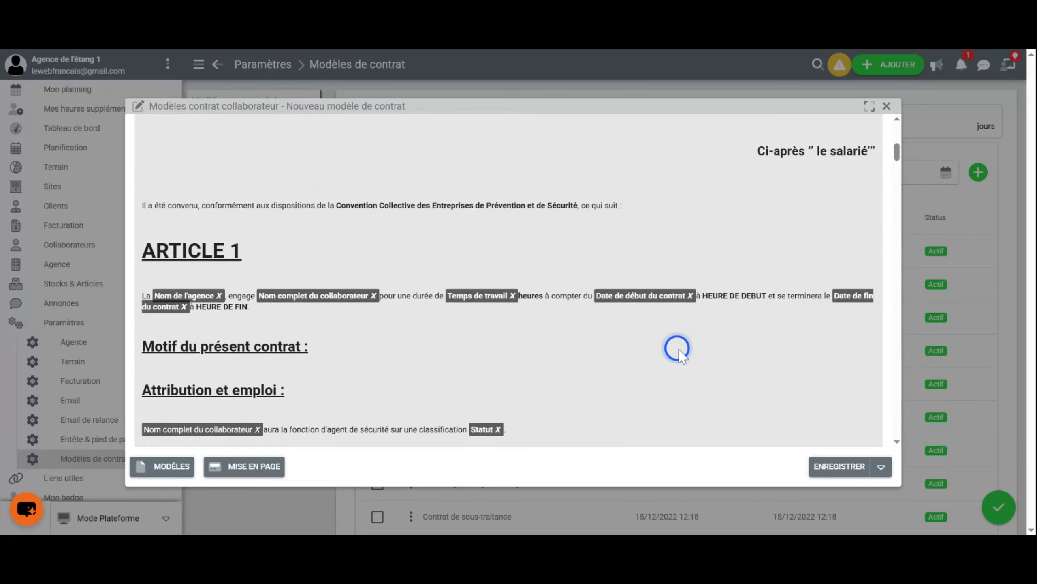
scroll(409, 289, "up", 3)
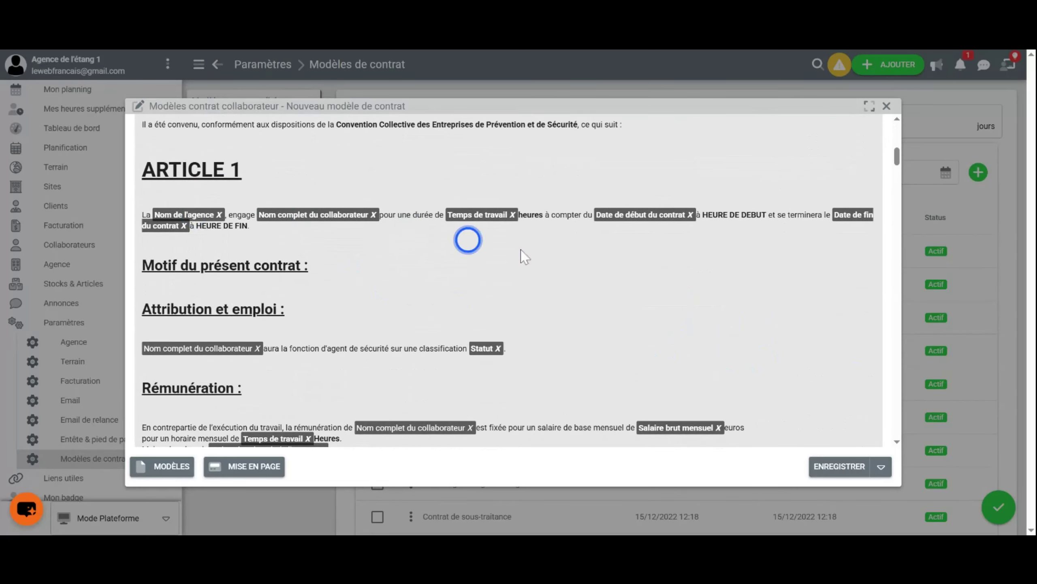
scroll(527, 255, "down", 10)
scroll(538, 256, "down", 20)
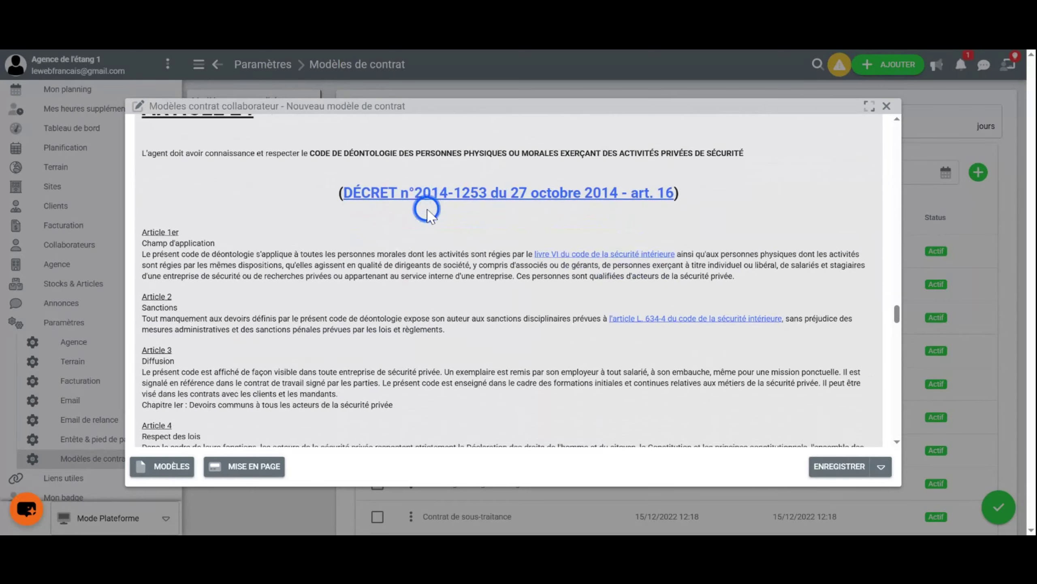
scroll(893, 370, "up", 20)
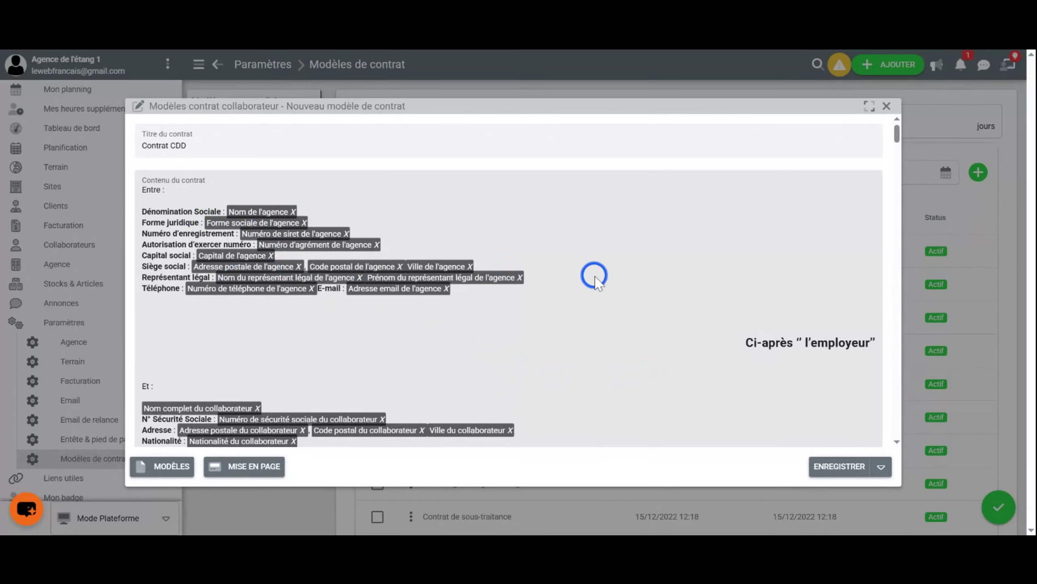
scroll(592, 274, "down", 3)
scroll(592, 273, "up", 2)
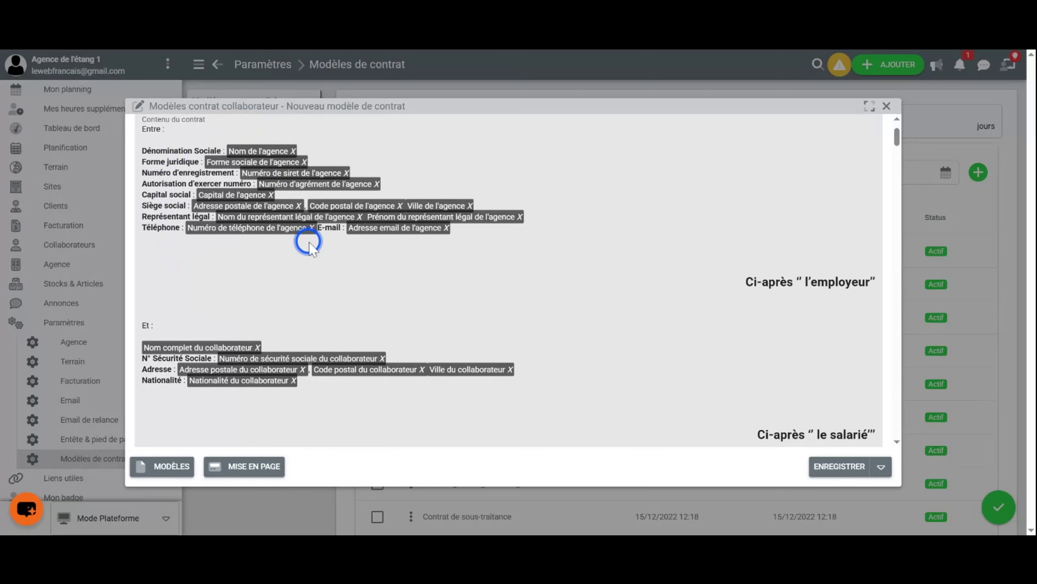
scroll(291, 327, "down", 1)
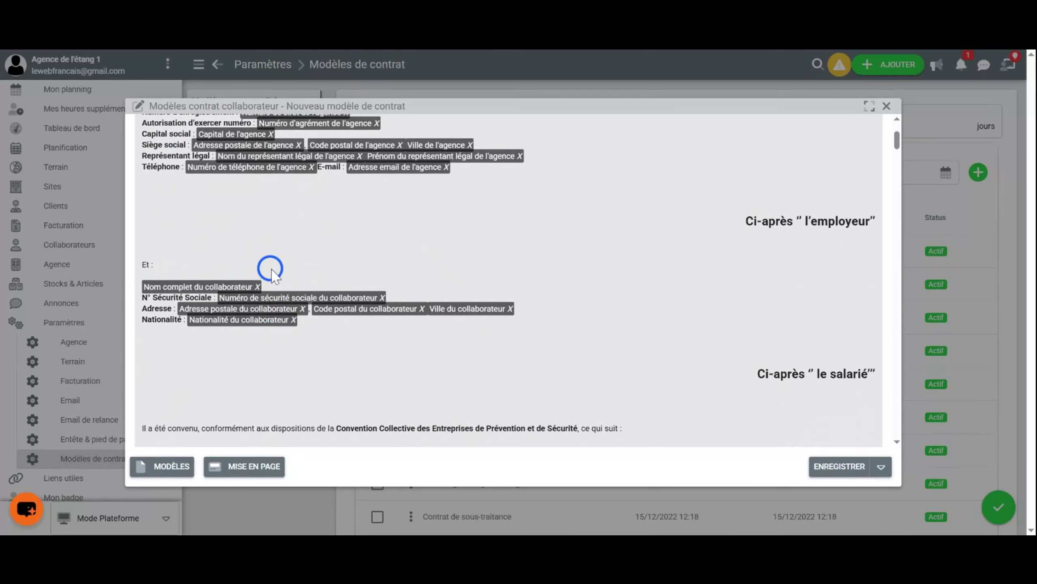
scroll(270, 269, "up", 1)
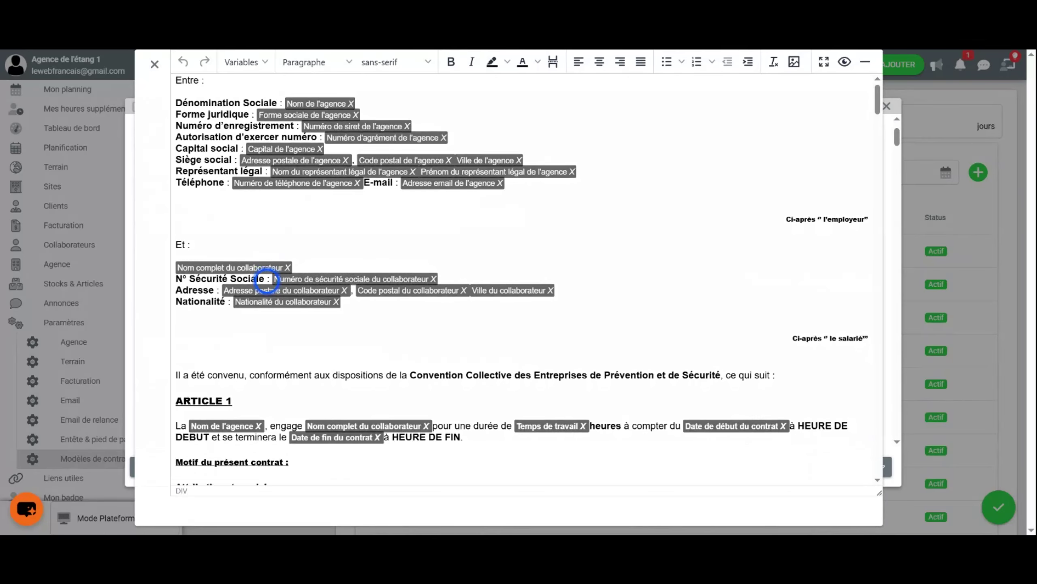
Step: Examine the opening part of the contract in the content editor and the available paragraph and heading formats
scroll(267, 281, "down", 5)
left_click_drag(267, 281, 473, 394)
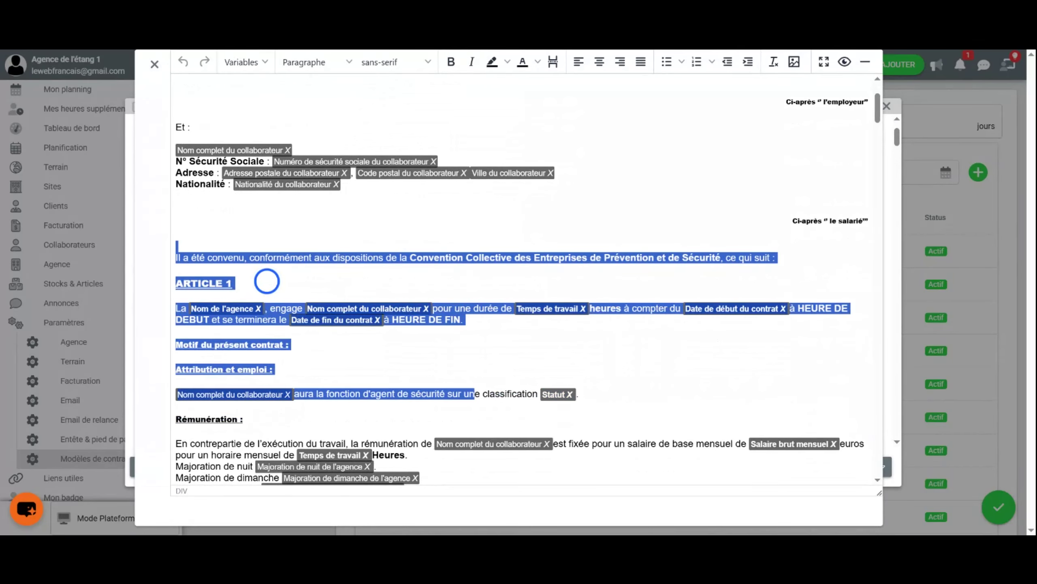
left_click(267, 281)
scroll(266, 281, "up", 2)
scroll(267, 281, "up", 1)
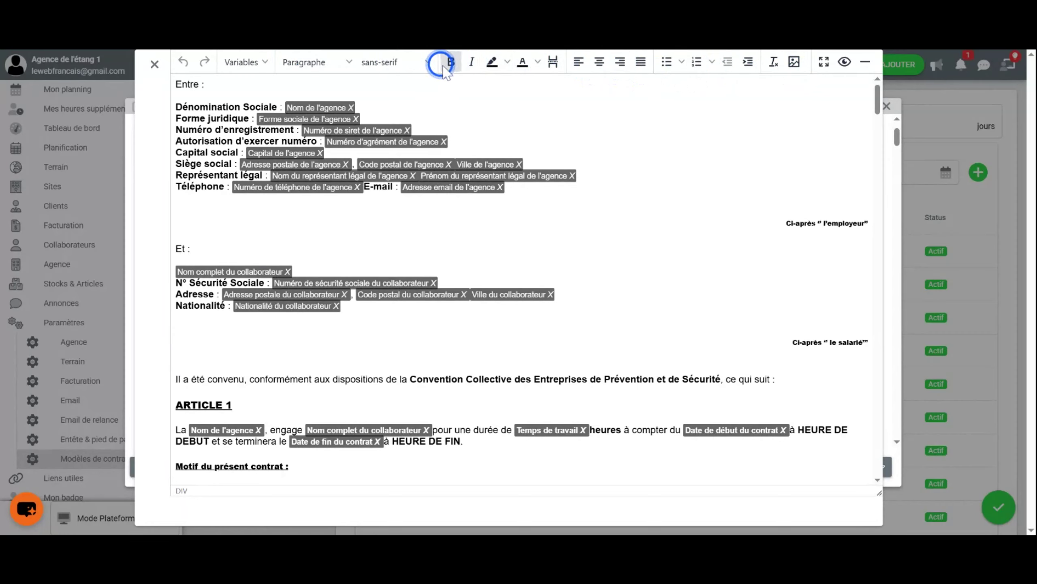
left_click(312, 63)
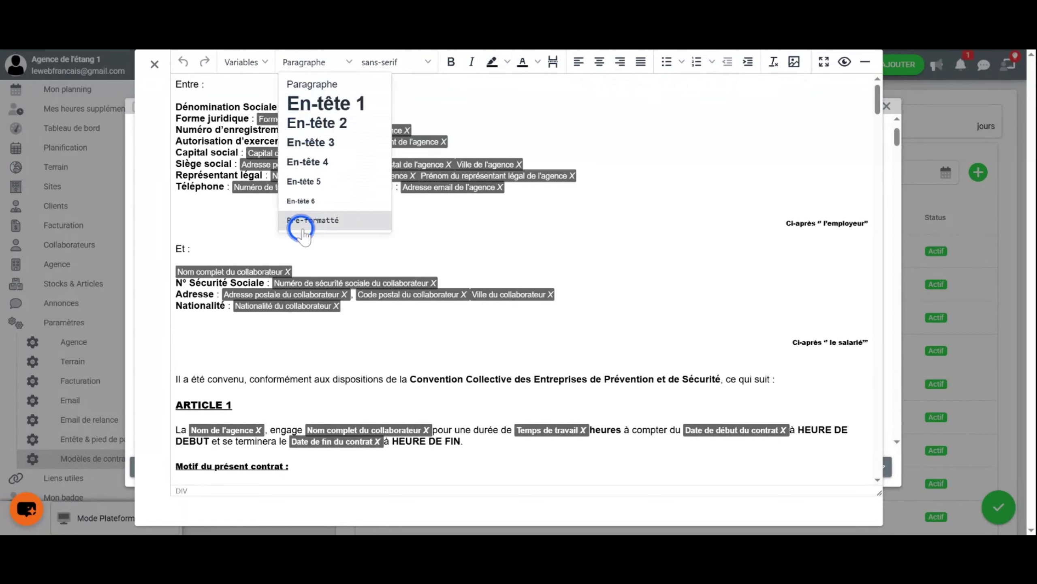
left_click(386, 182)
Step: Examine the agent variables that can be inserted in the contract, including the Informations, Adresse and Contrat groups
left_click(246, 73)
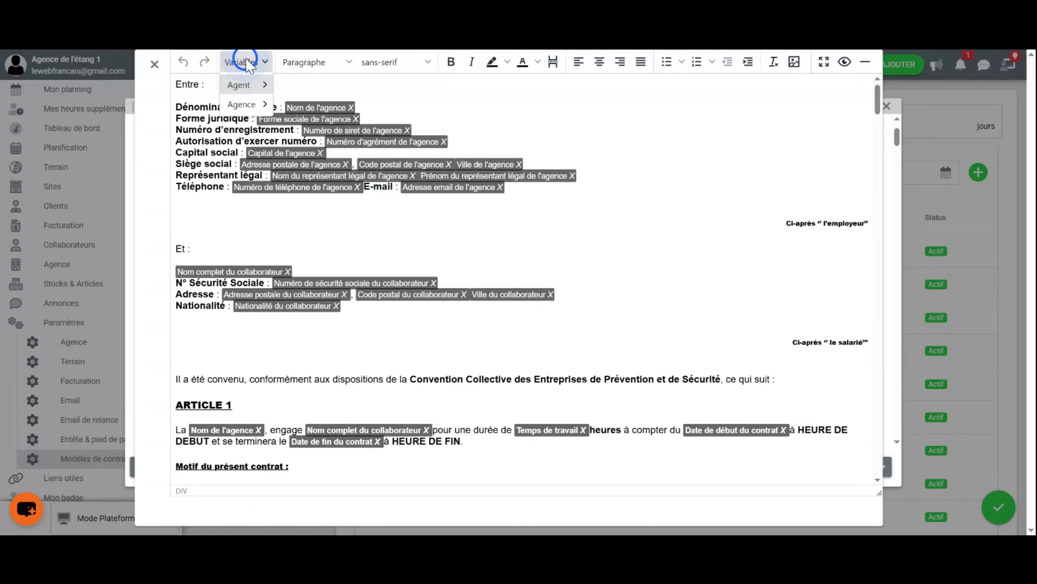
mouse_move(238, 85)
mouse_move(310, 107)
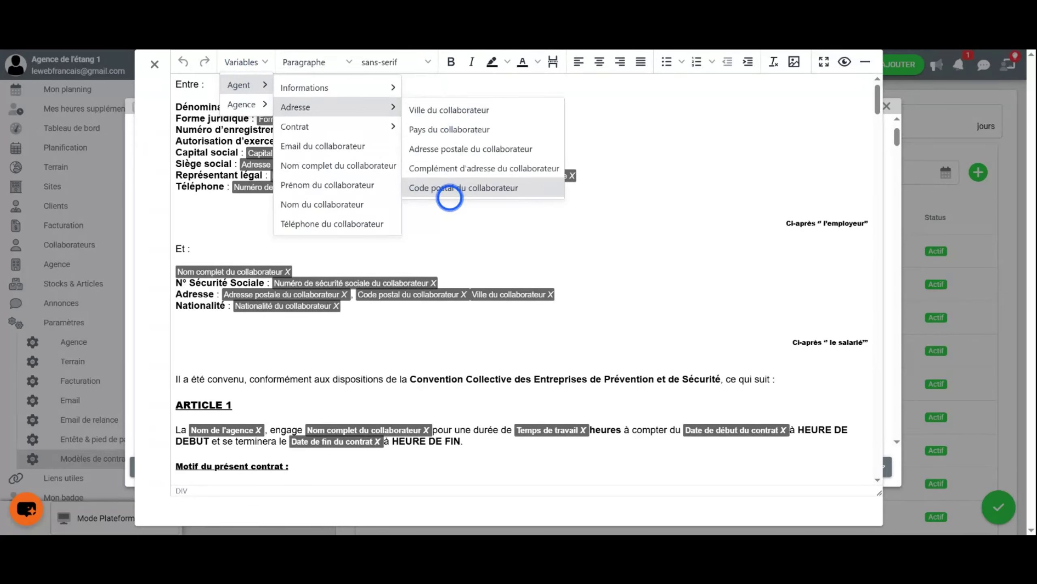
left_click(450, 191)
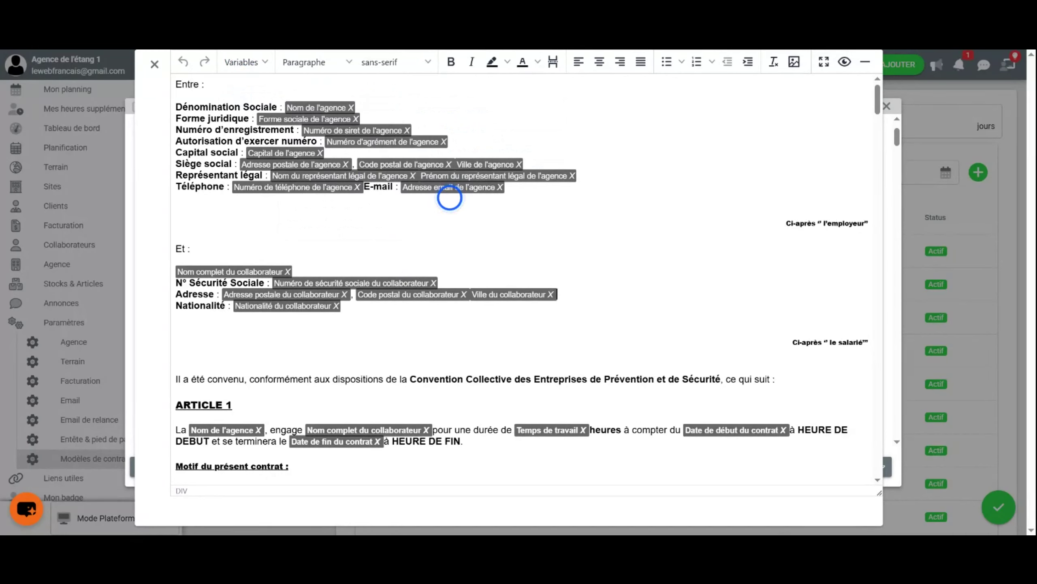
left_click(244, 62)
mouse_move(248, 86)
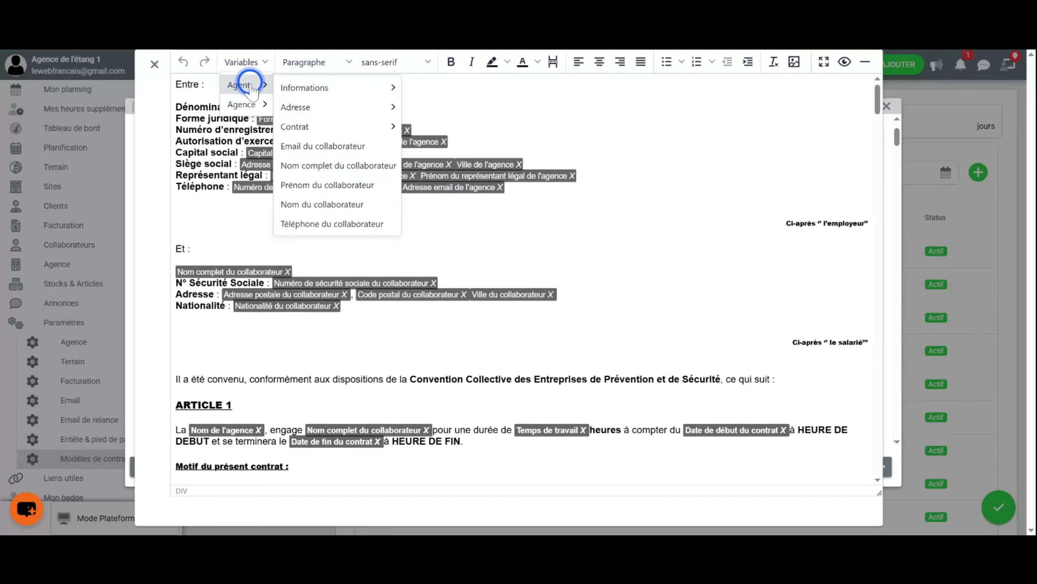
mouse_move(341, 97)
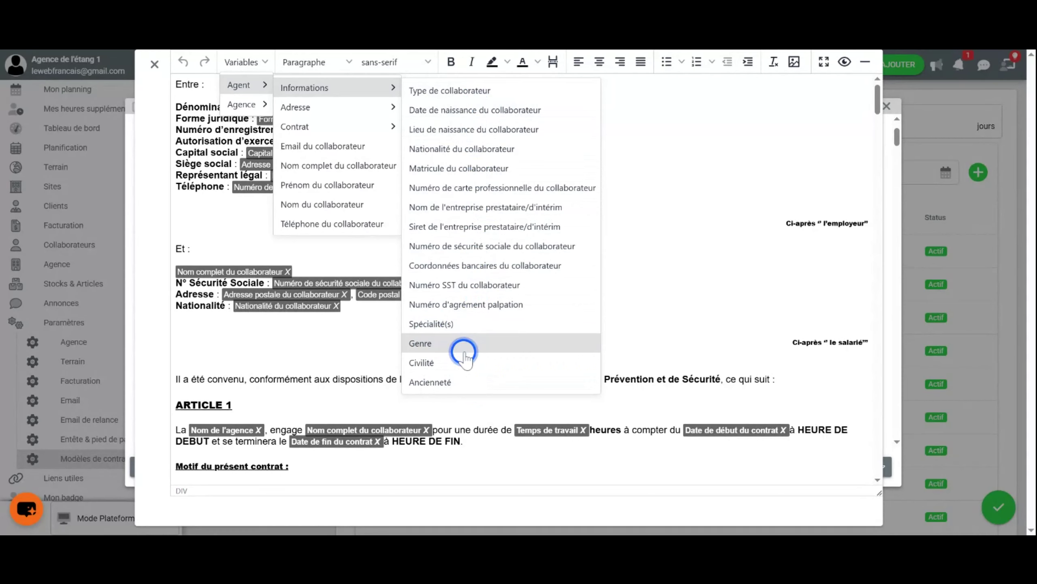
mouse_move(382, 107)
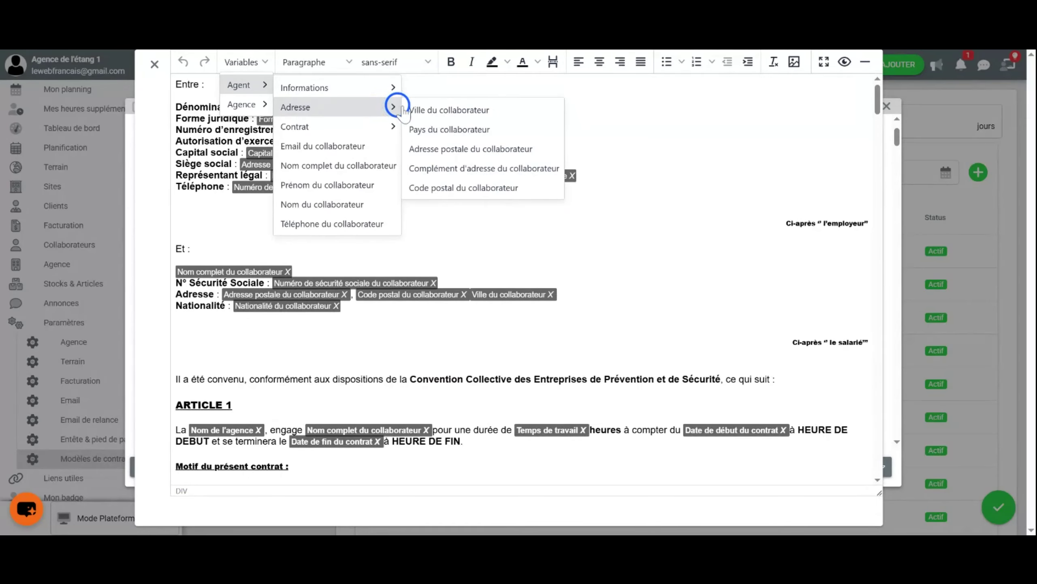
mouse_move(366, 135)
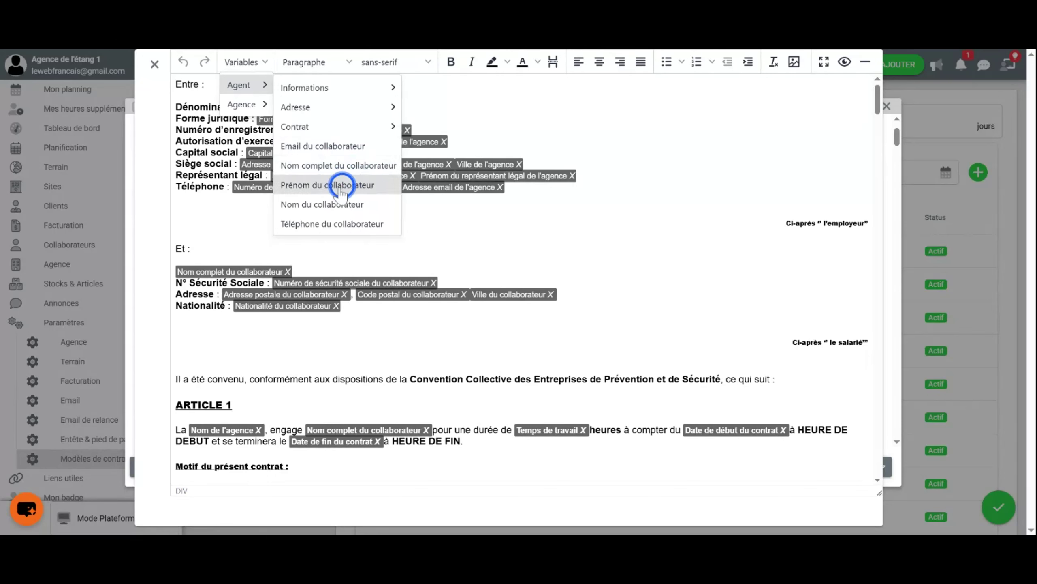
Step: Examine the agency variables that can be inserted in the contract, including the Adresse and Propriétaire groups
mouse_move(241, 104)
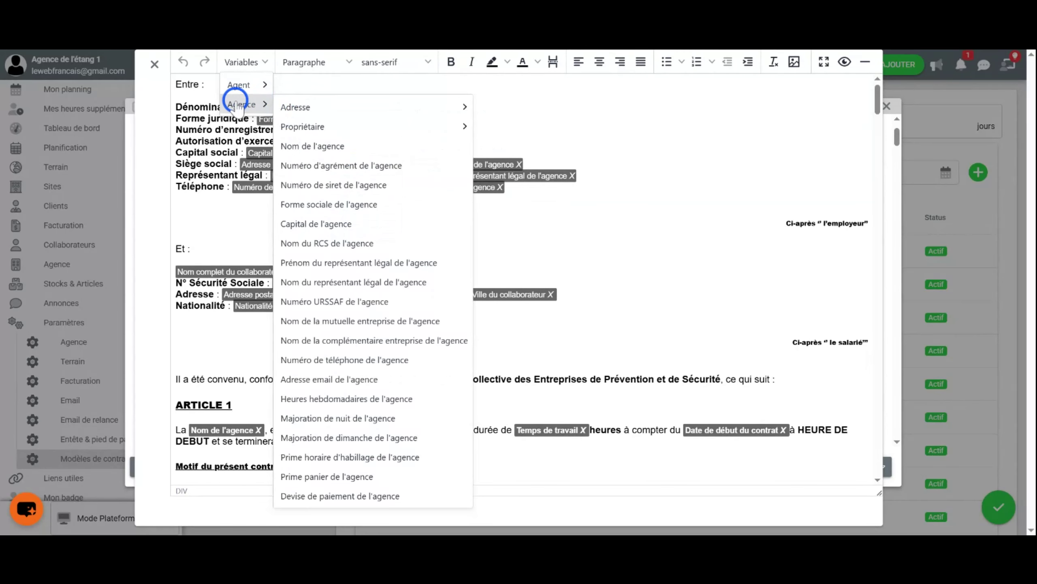
mouse_move(289, 109)
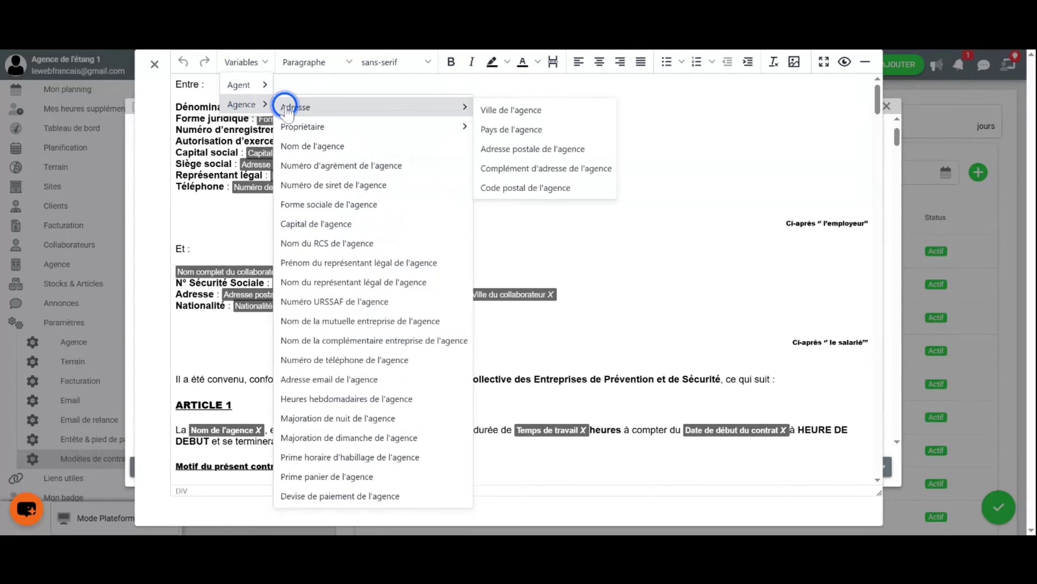
mouse_move(462, 127)
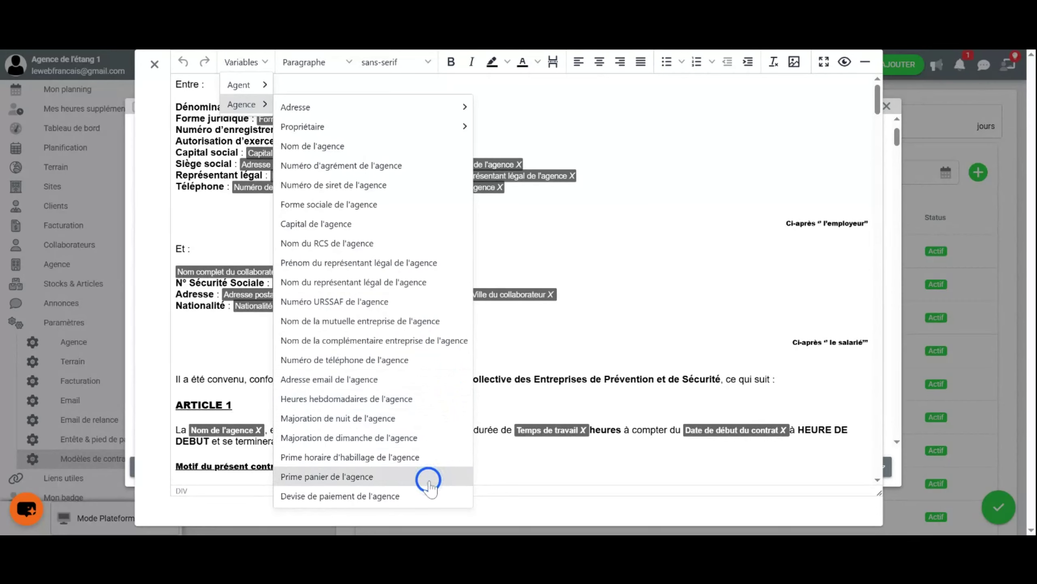
Step: Leave the content editor and save the new collaborator contract template
left_click(394, 503)
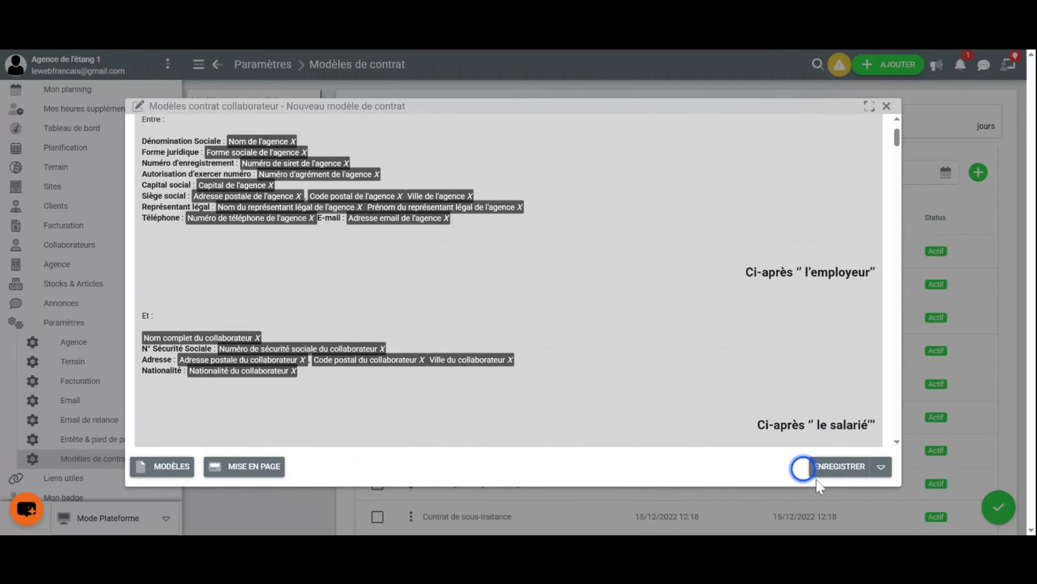
left_click(839, 467)
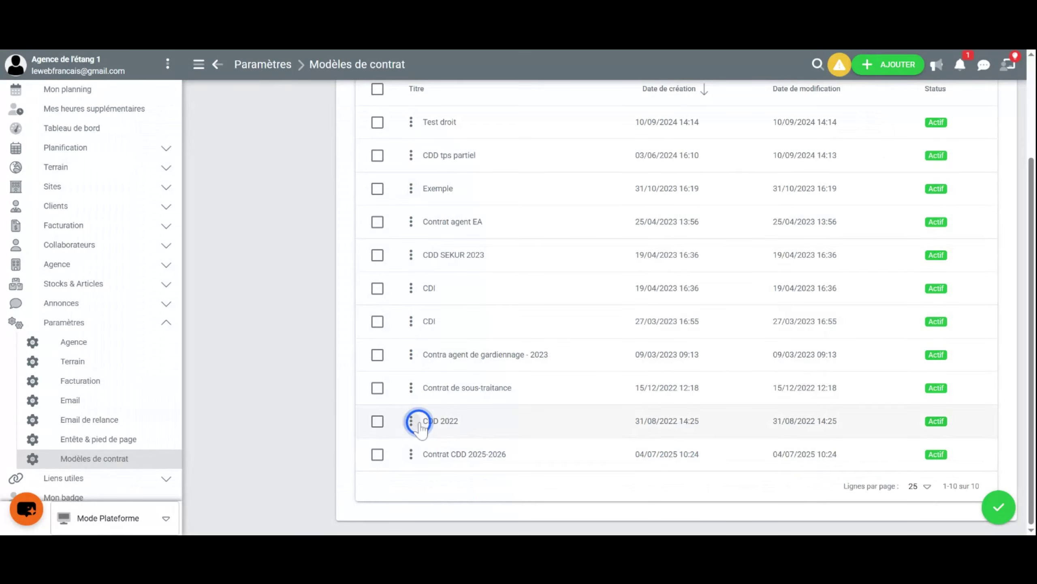
Step: Find the "Contrat CDD 2025-2026" template in the list and check which actions are available for it
scroll(420, 449, "up", 3)
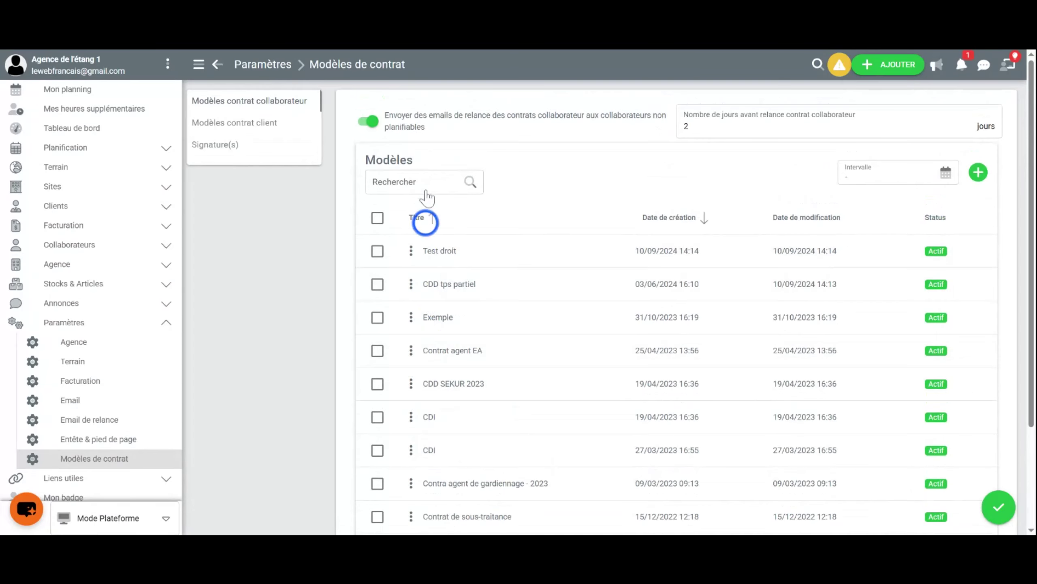
scroll(463, 474, "down", 3)
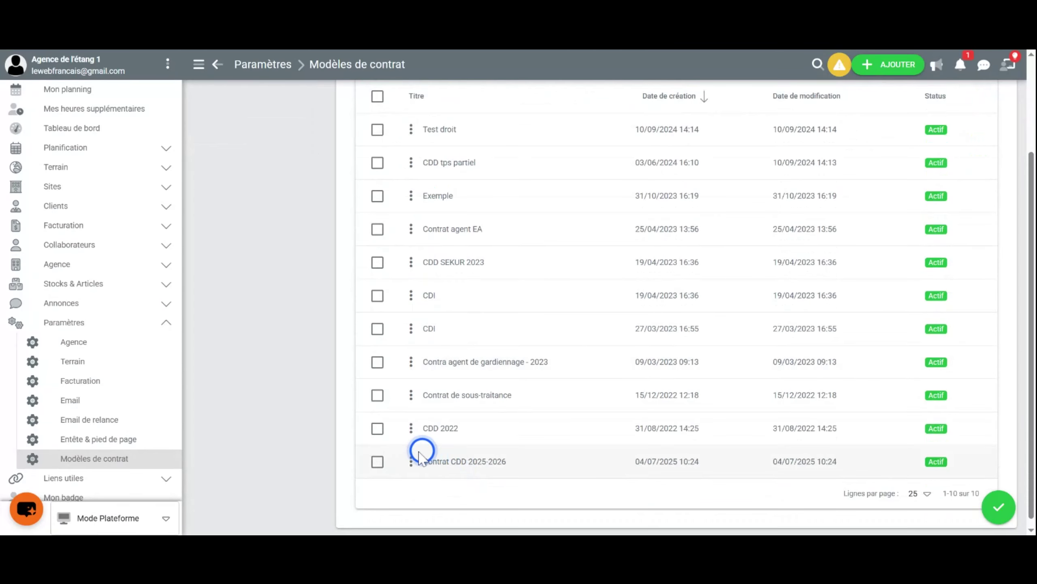
left_click(412, 461)
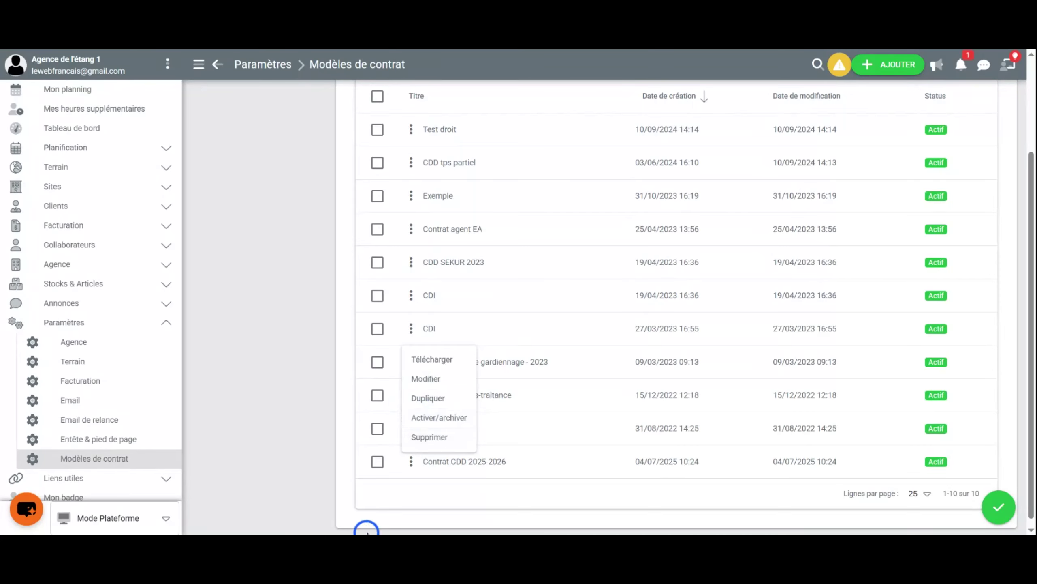
left_click(485, 467)
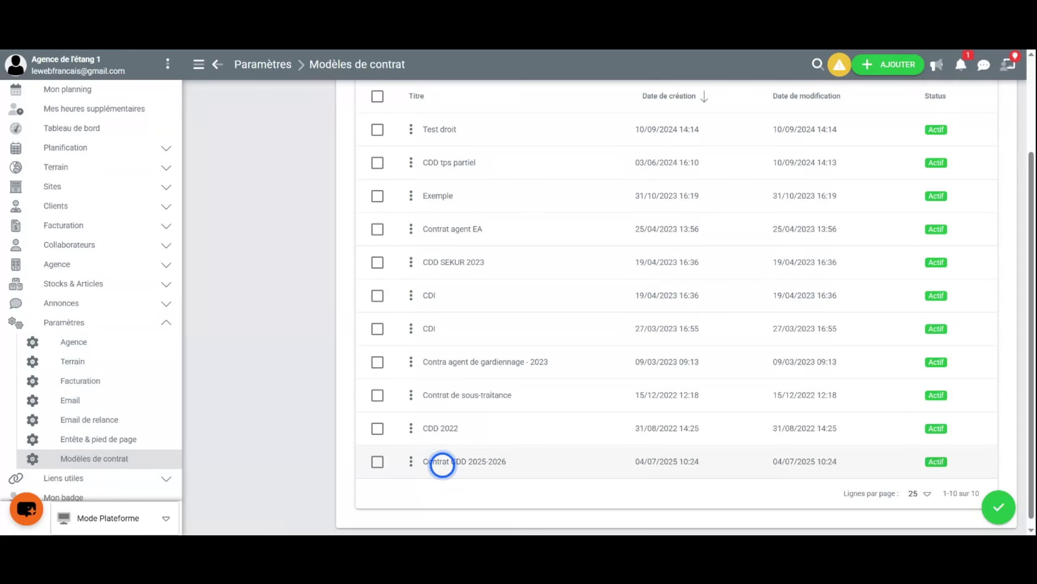
left_click(411, 461)
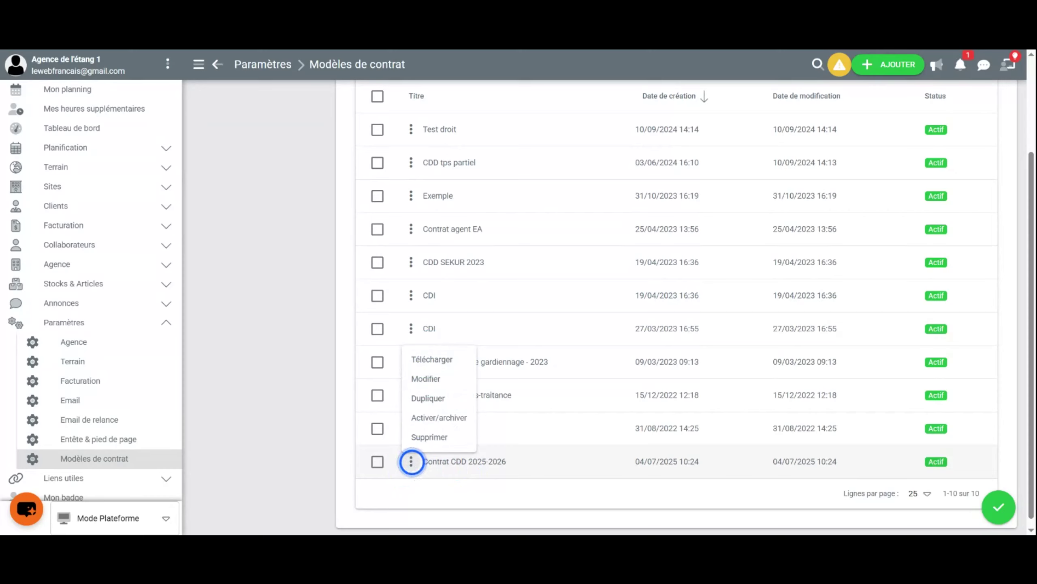
left_click(411, 461)
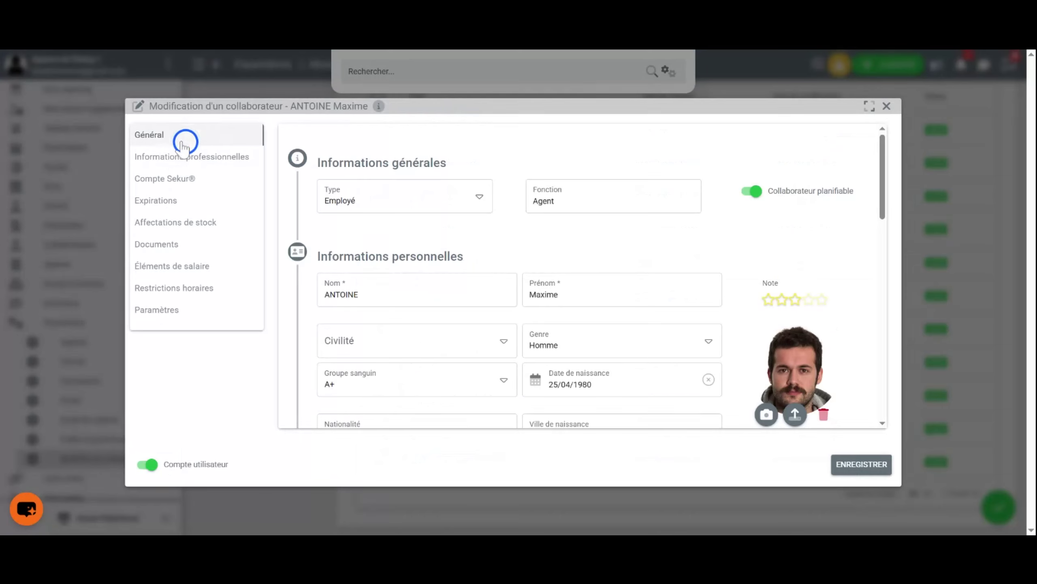
Step: Add a new contract in the collaborator's professional information and apply the "Contrat CDD 2025-2026" template to it
left_click(161, 160)
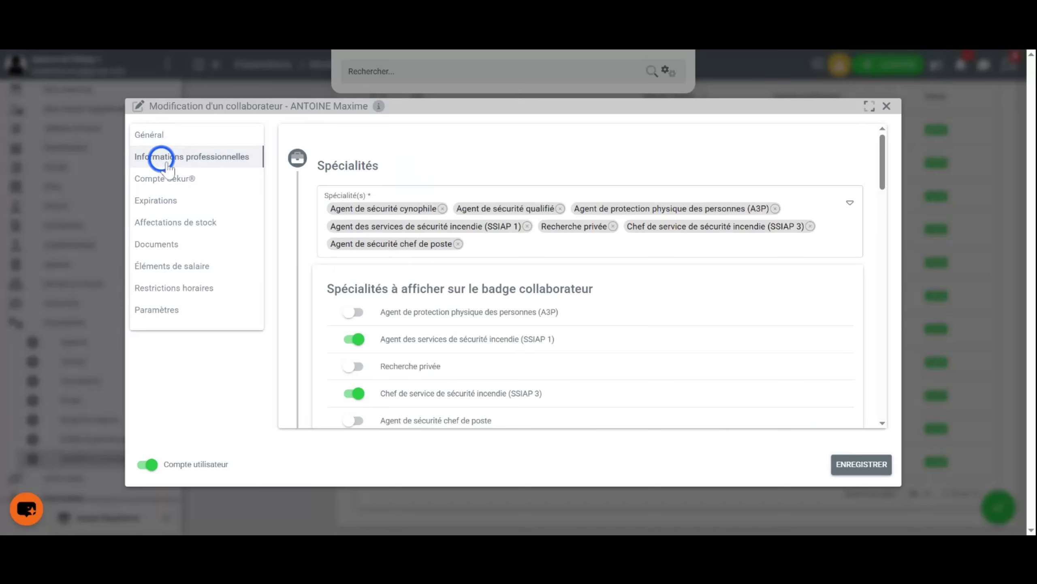
scroll(560, 285, "down", 10)
scroll(559, 283, "down", 5)
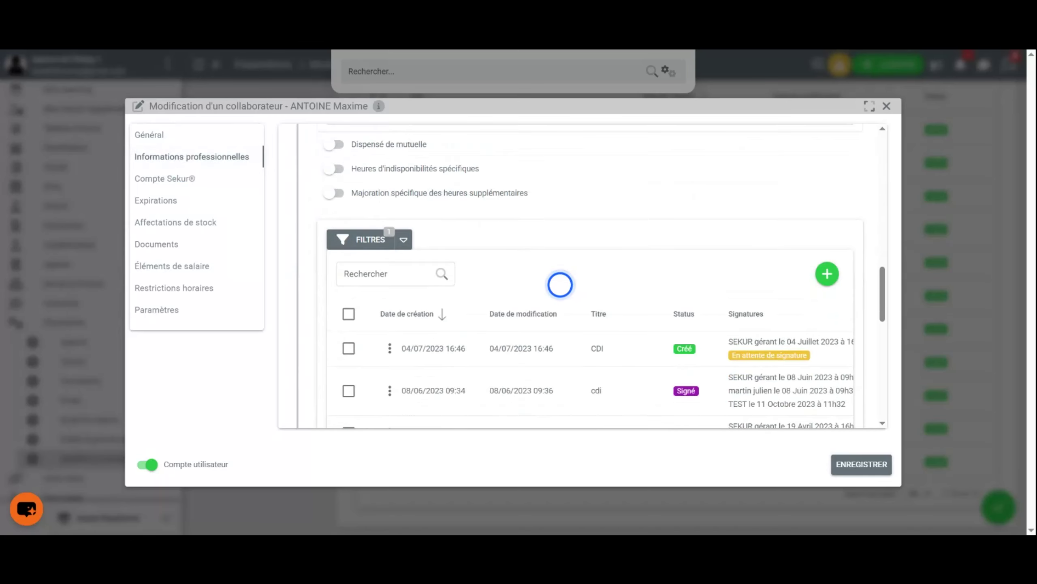
scroll(559, 283, "up", 5)
scroll(471, 208, "down", 3)
scroll(473, 210, "down", 3)
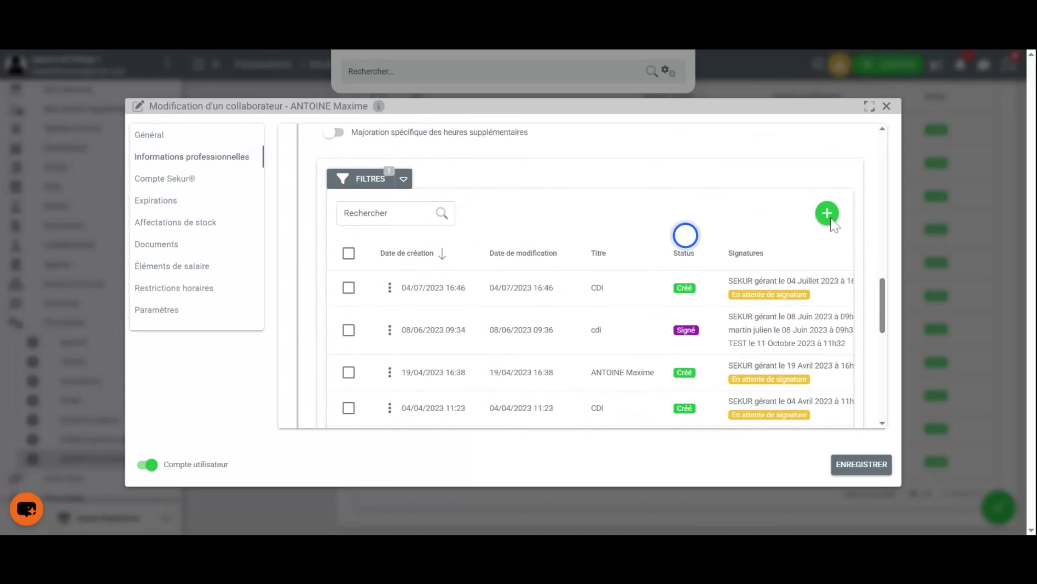
left_click(827, 214)
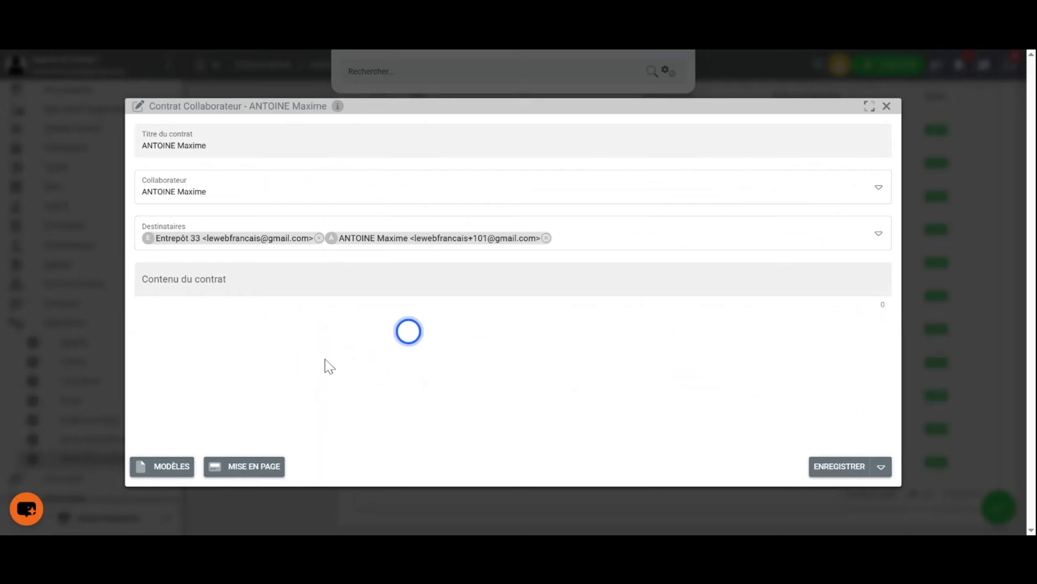
left_click(159, 470)
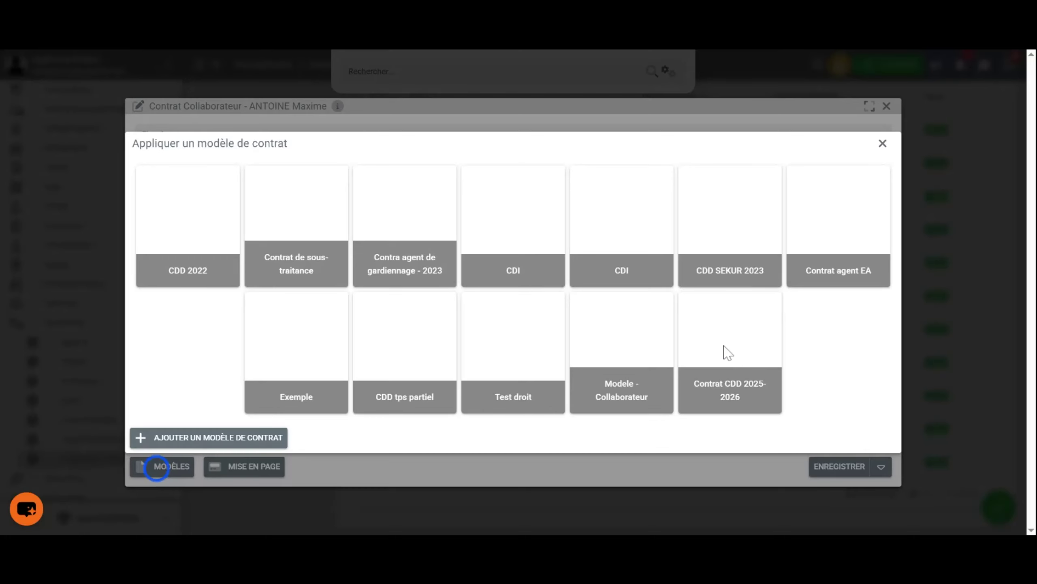
left_click(727, 393)
Step: Preview the contract document and check the employer and employee details filled in on its first page
left_click(882, 468)
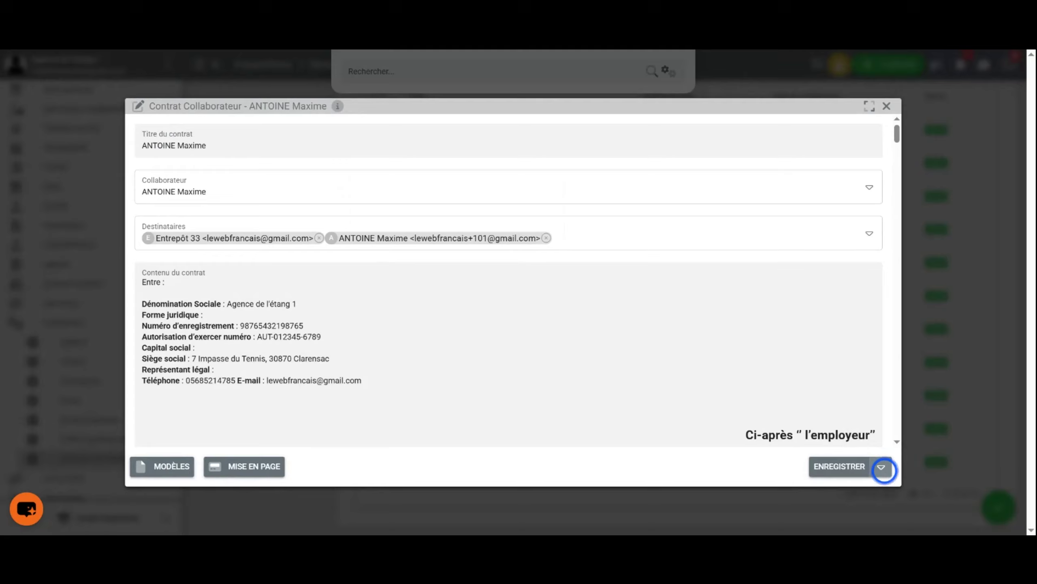
left_click(883, 468)
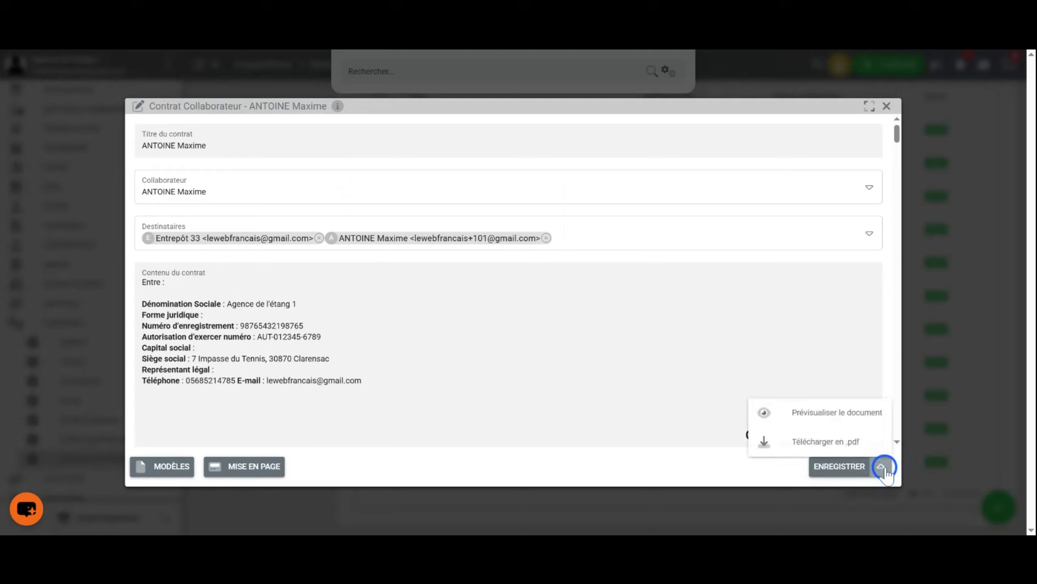
left_click(857, 414)
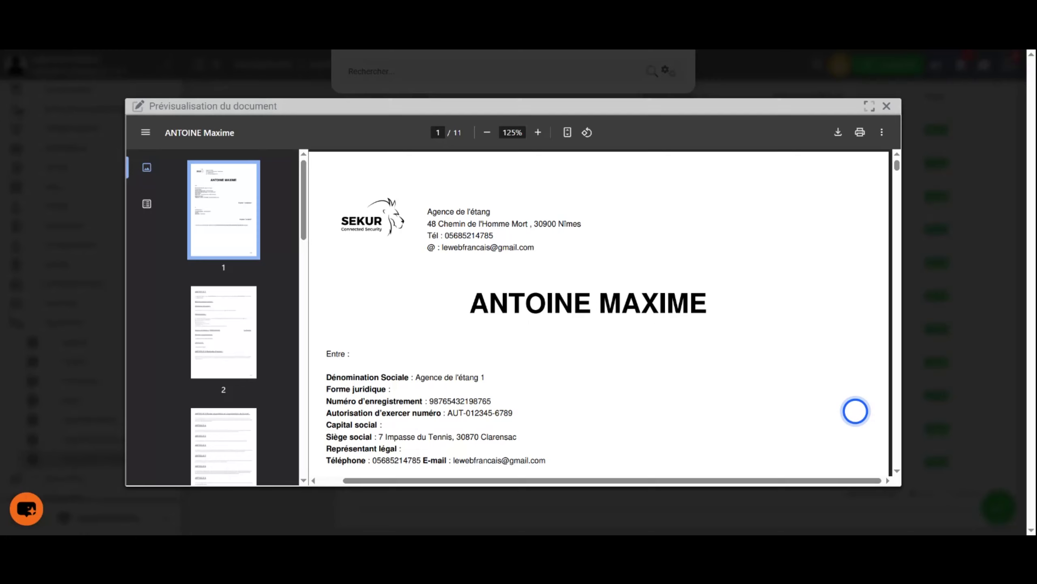
scroll(855, 410, "down", 3)
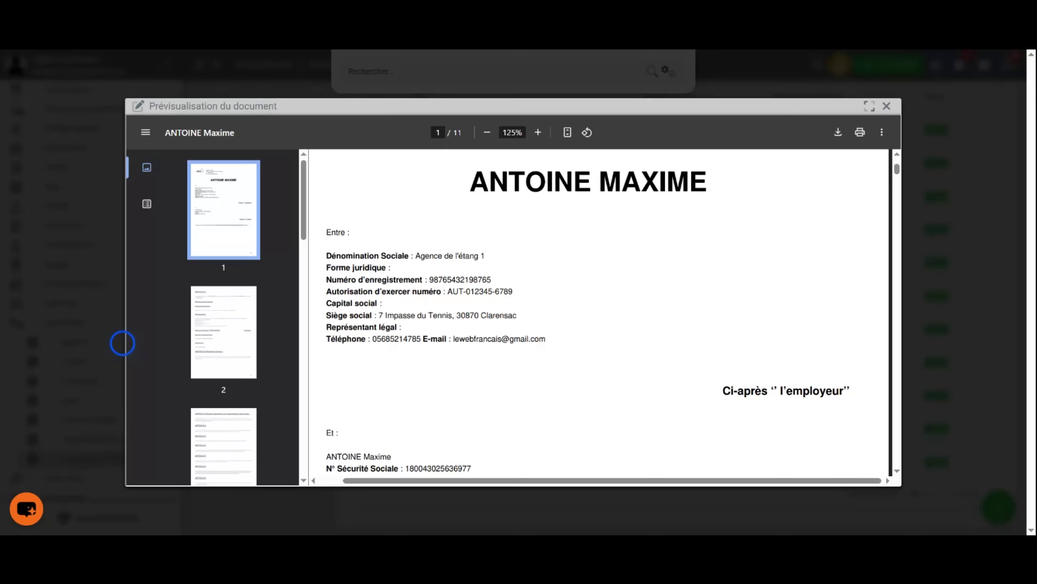
scroll(513, 329, "down", 4)
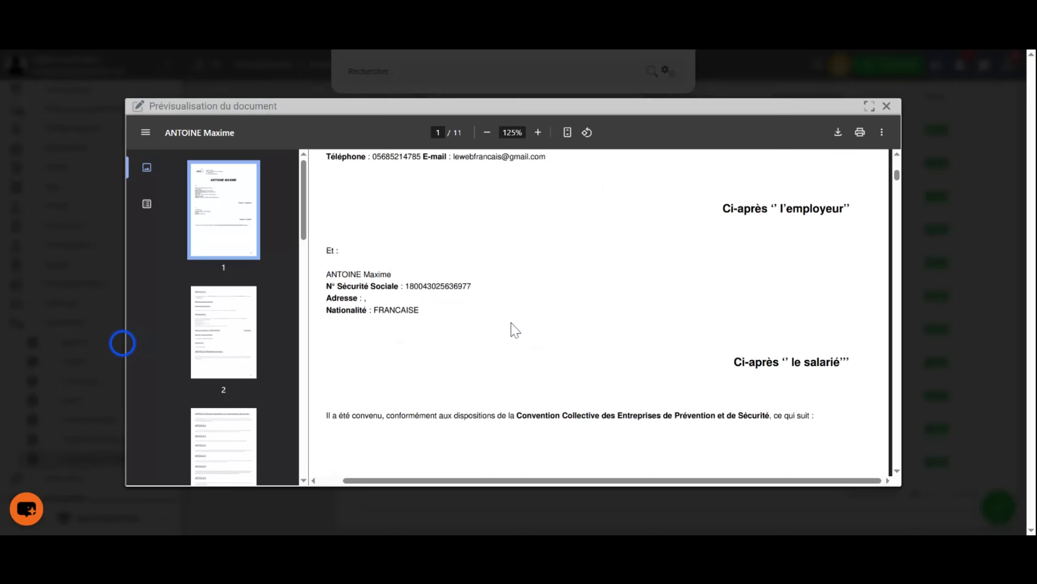
left_click_drag(391, 274, 351, 273)
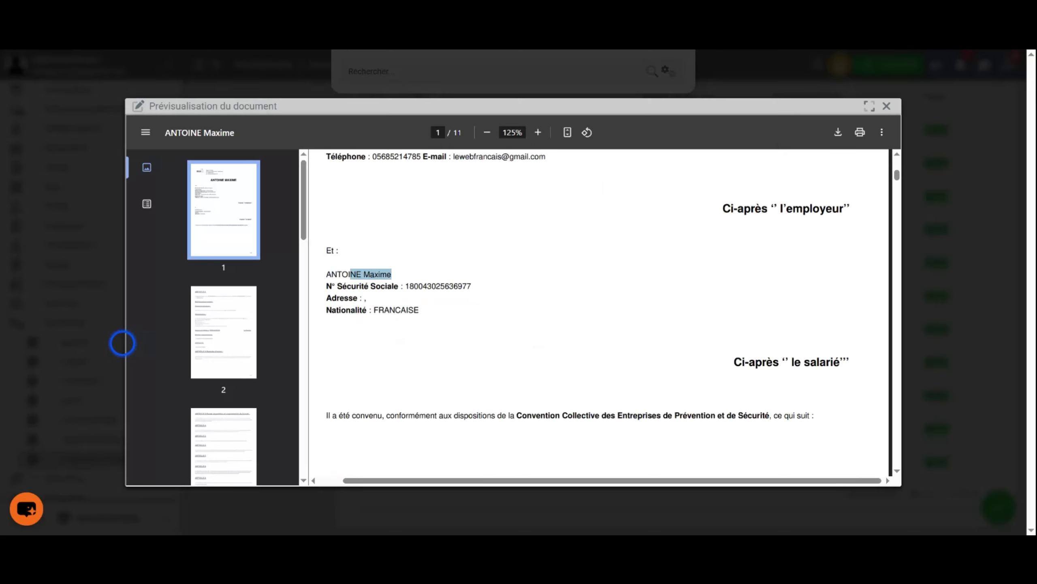
left_click_drag(471, 286, 373, 309)
left_click(490, 315)
scroll(598, 315, "down", 3)
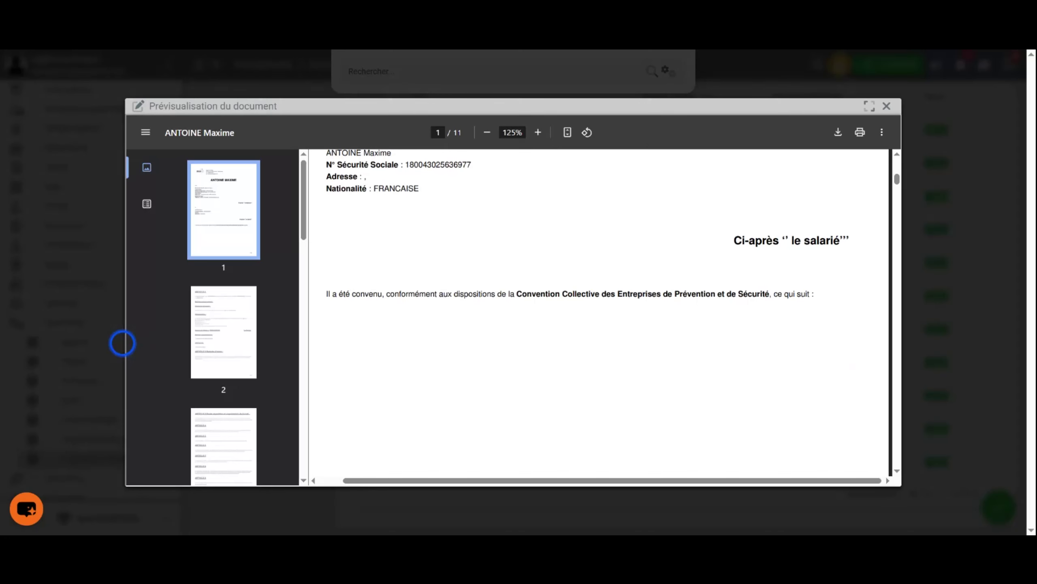
Step: Check the collaborator name, hours and start date filled in under Article 1 of the preview, and close it
key("Return")
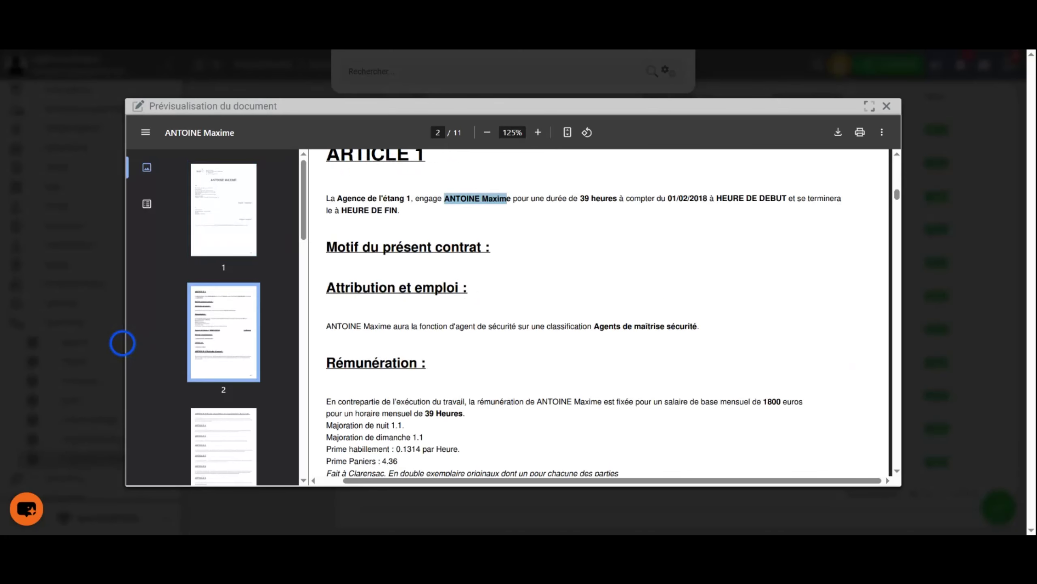
left_click_drag(574, 199, 614, 199)
left_click_drag(689, 198, 753, 198)
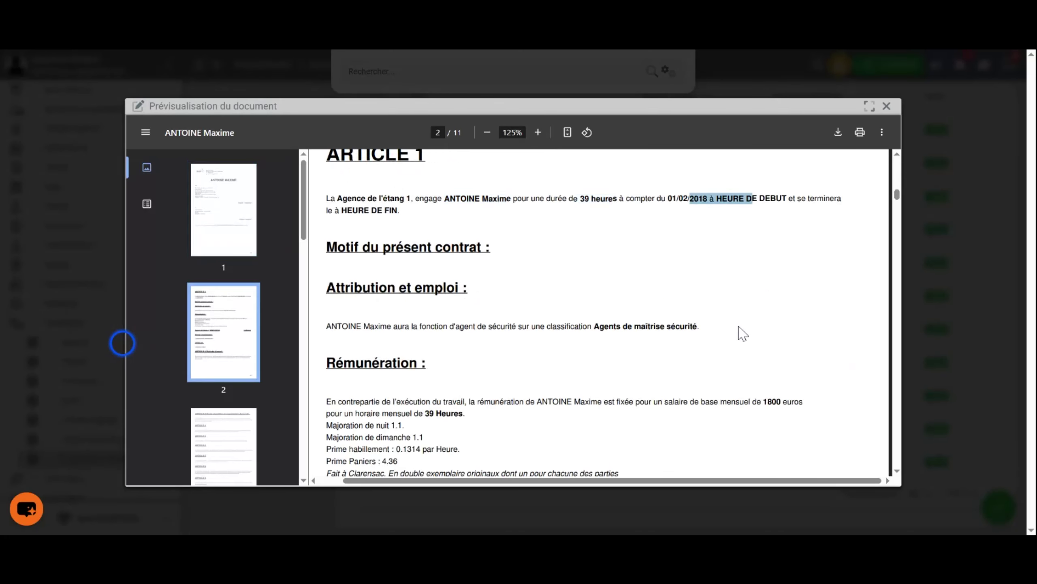
left_click(887, 106)
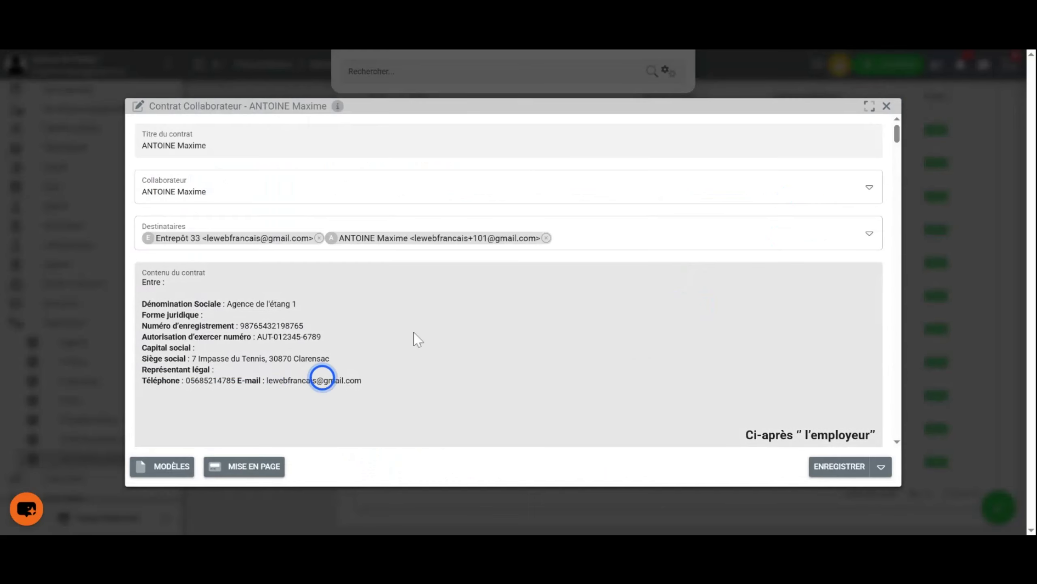
Step: Review the contract text in an enlarged content editor and leave the editor
scroll(417, 333, "down", 3)
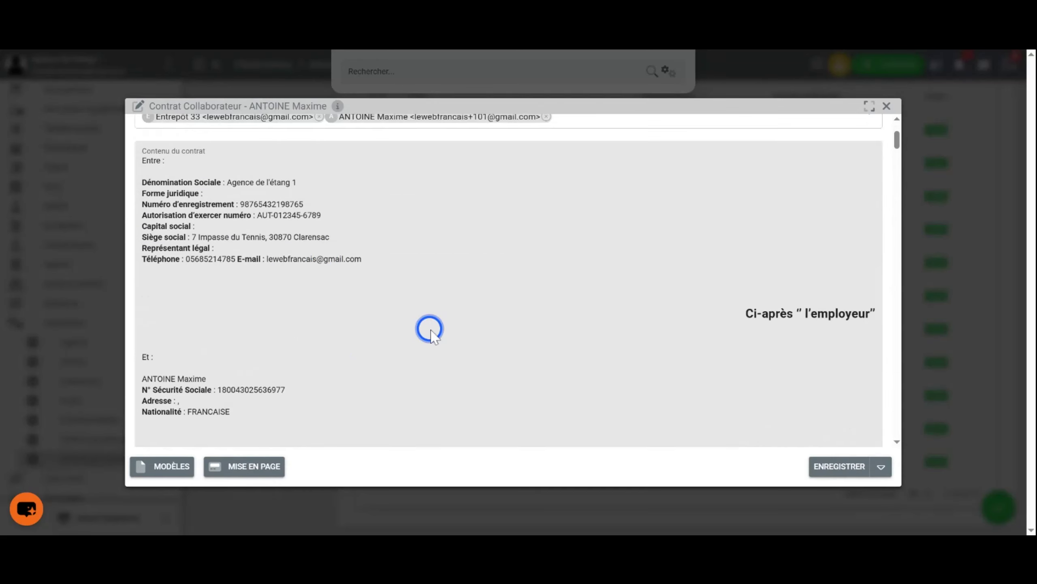
left_click(320, 315)
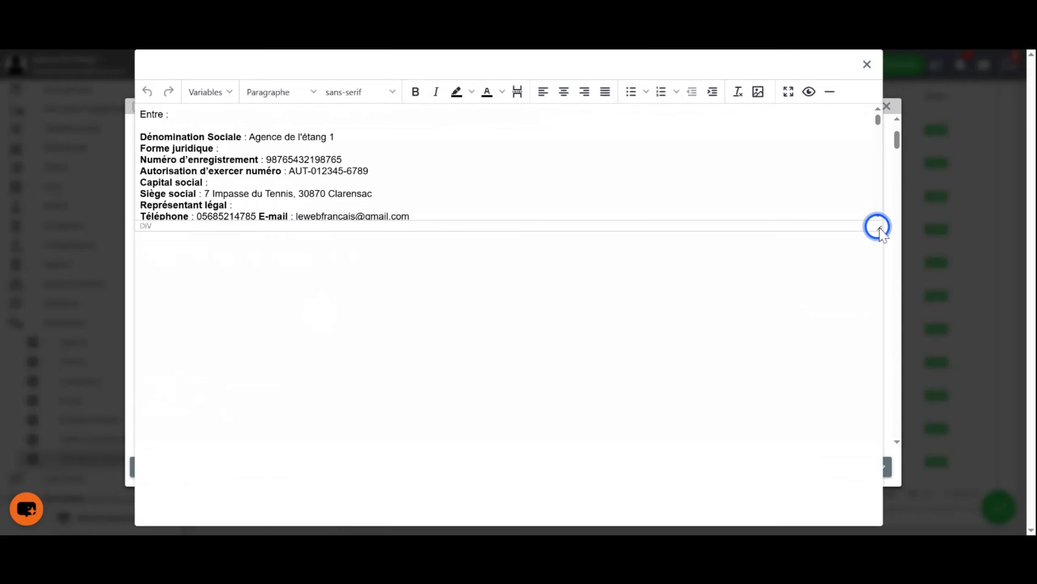
left_click_drag(878, 227, 865, 426)
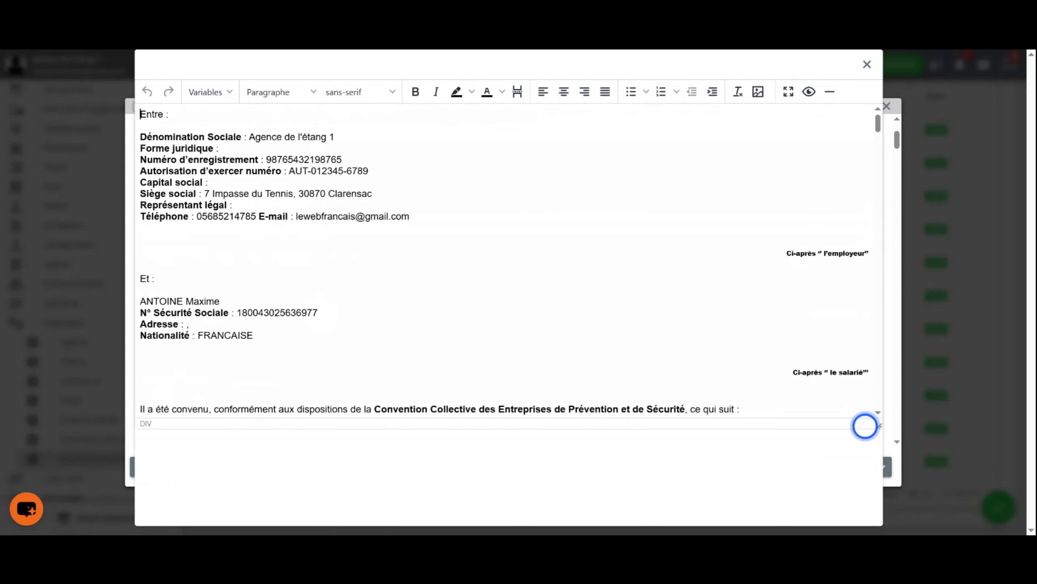
scroll(865, 426, "down", 10)
left_click(867, 64)
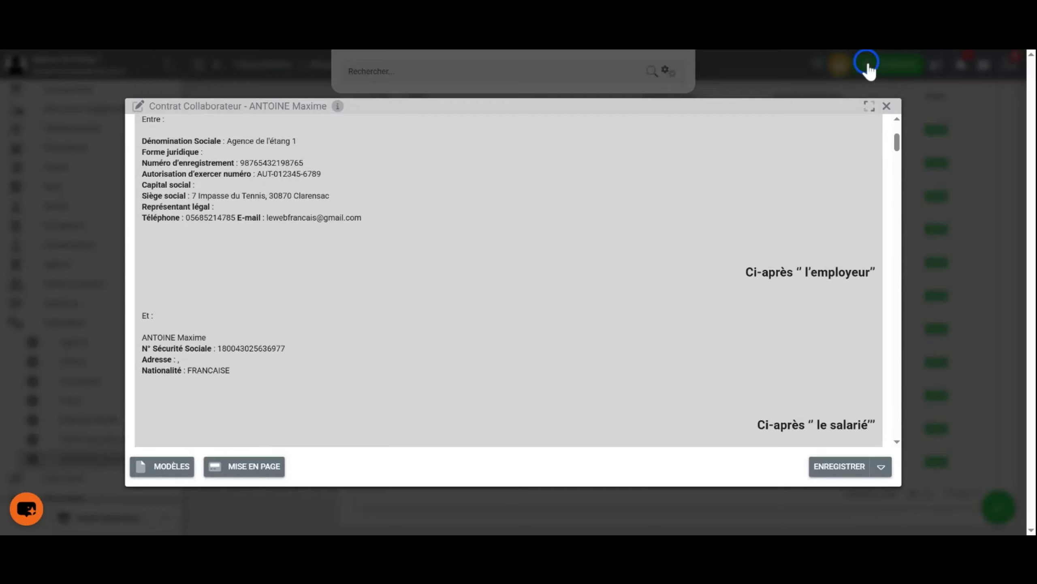
Step: Save the collaborator's contract and return to the contract list in the collaborator's record
left_click(836, 468)
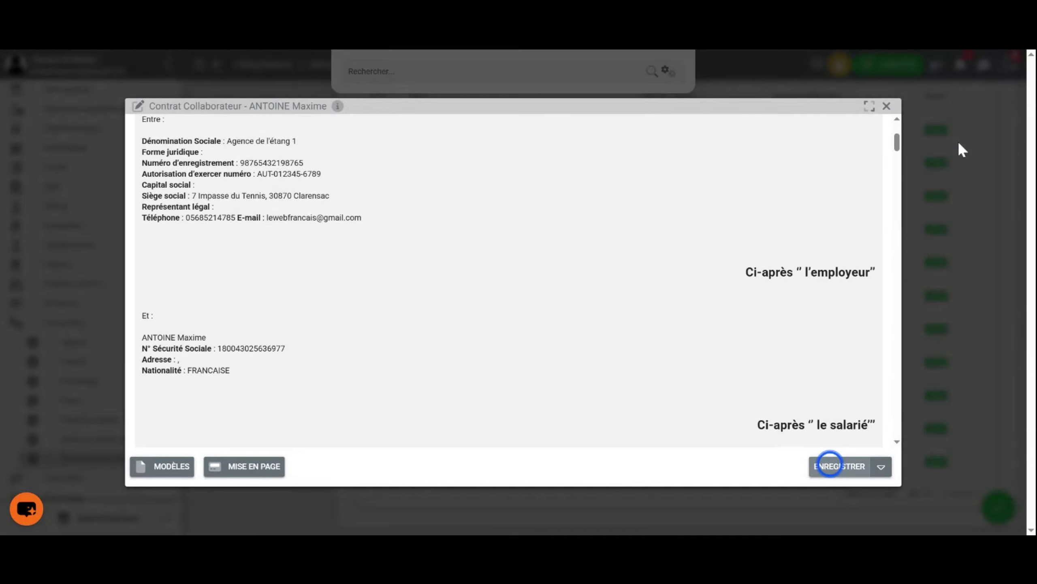
left_click(887, 105)
left_click(459, 276)
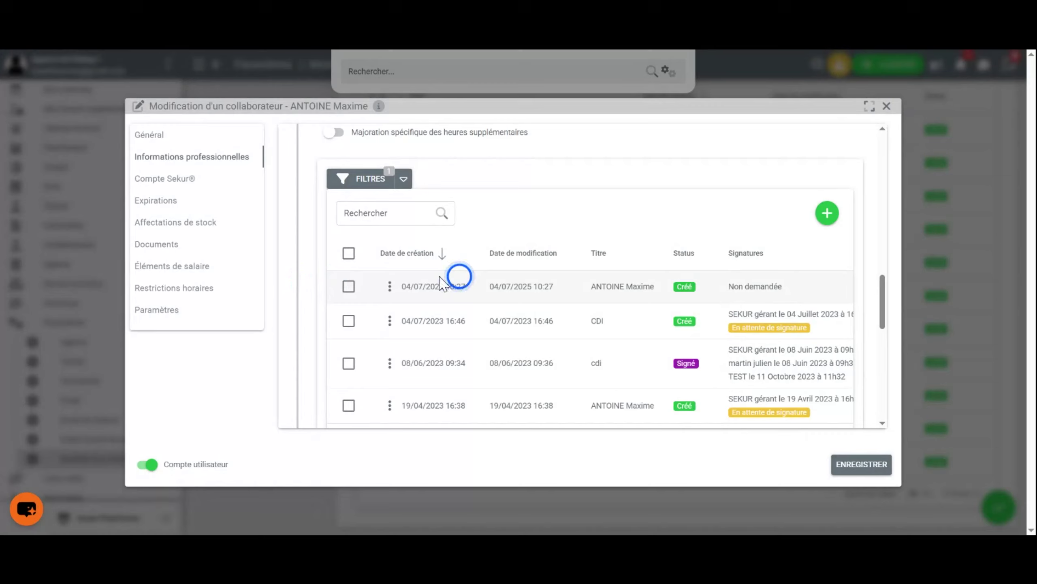
Step: Check the actions available for the new contract, including Signer, and go back to the contract templates list
left_click(390, 287)
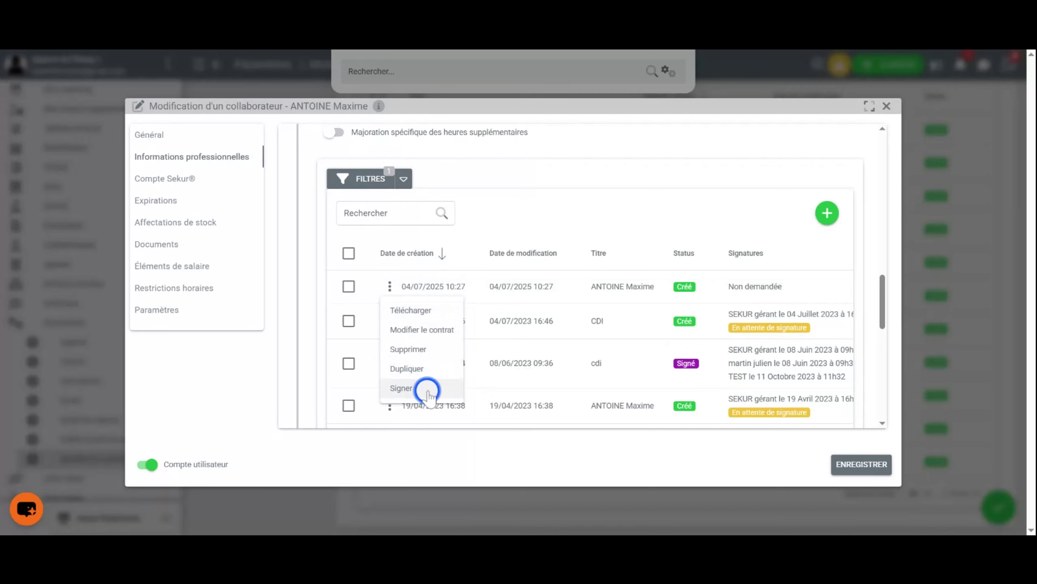
left_click(886, 105)
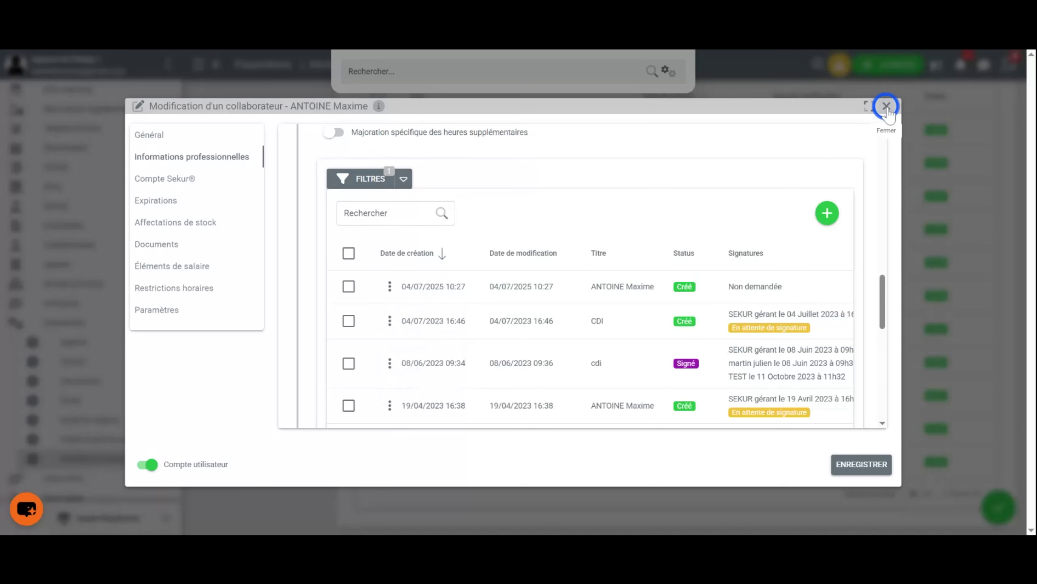
left_click(886, 105)
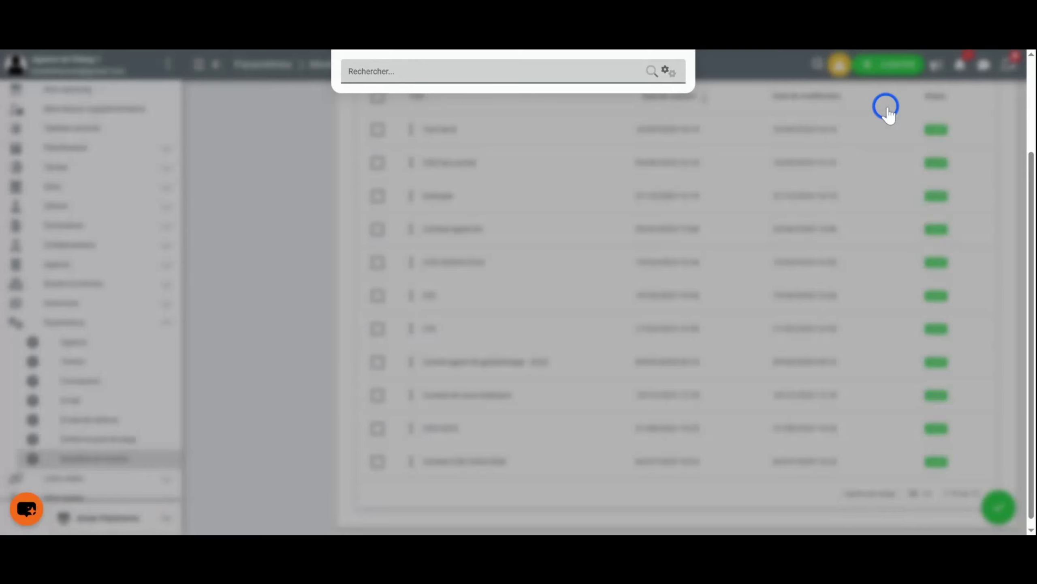
left_click(332, 151)
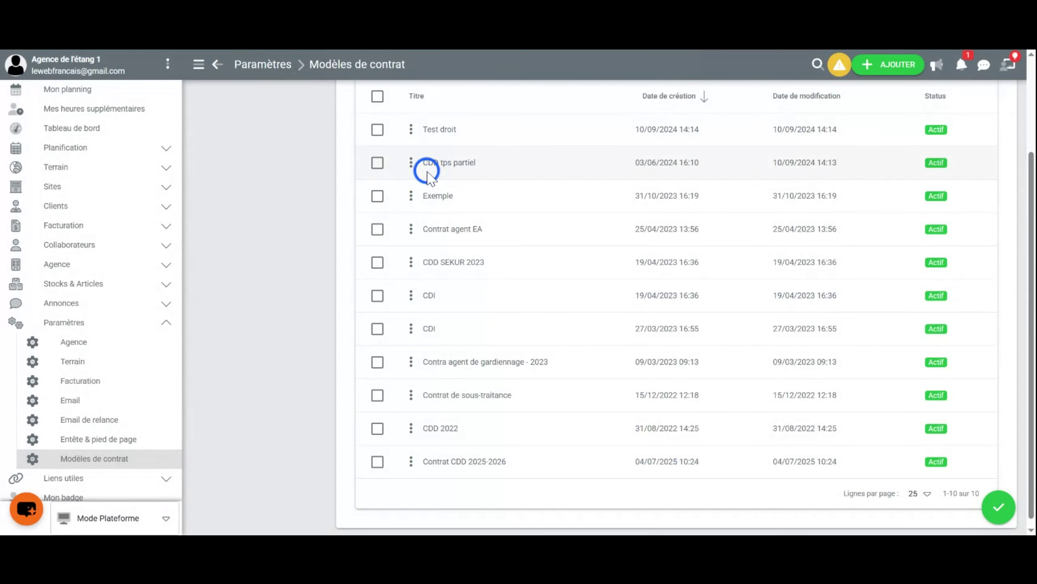
Step: Start another collaborator contract template with the title "CDD de remplacement"
scroll(424, 169, "up", 3)
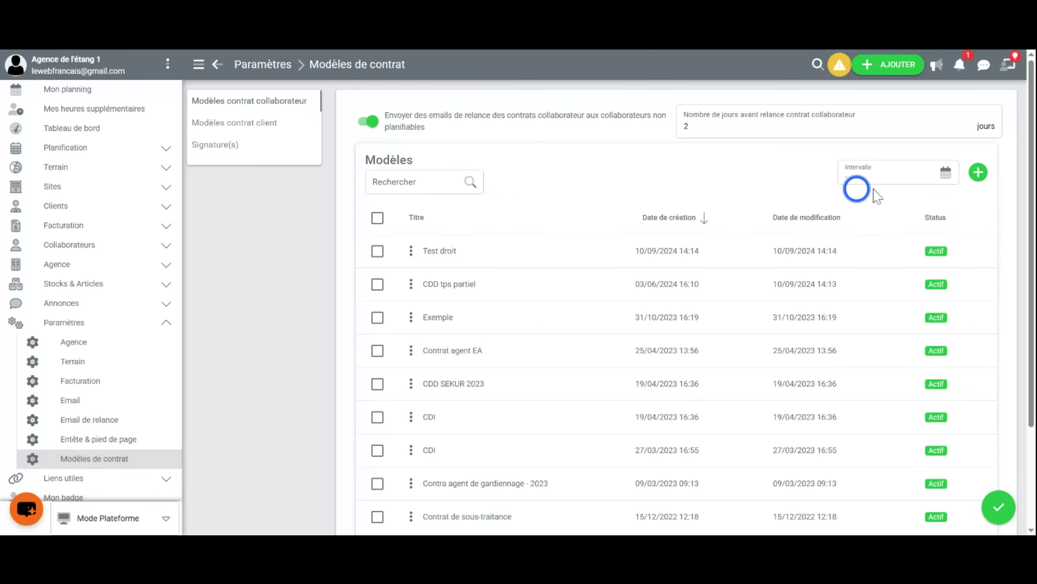
left_click(977, 173)
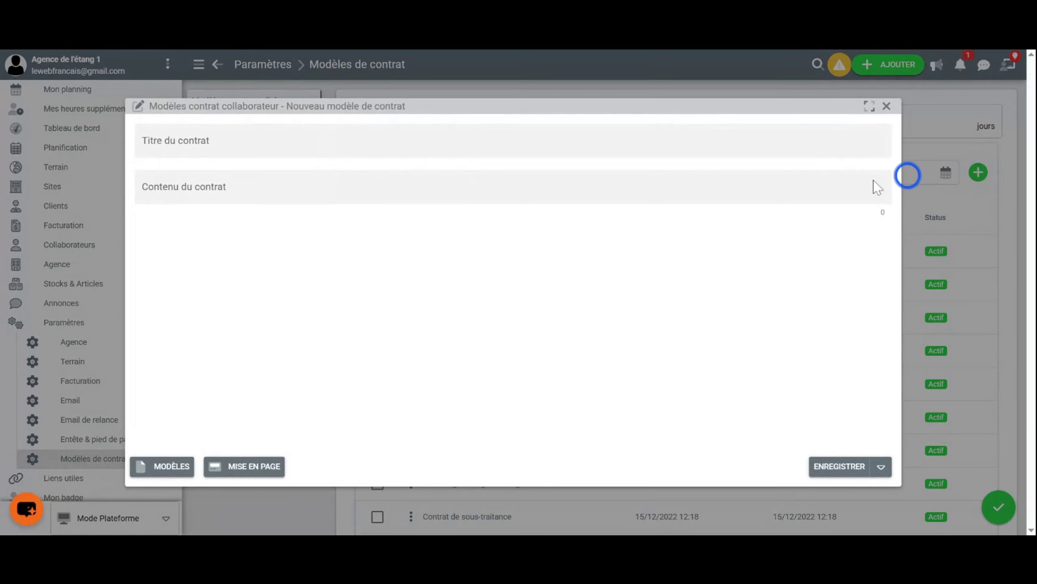
left_click(299, 141)
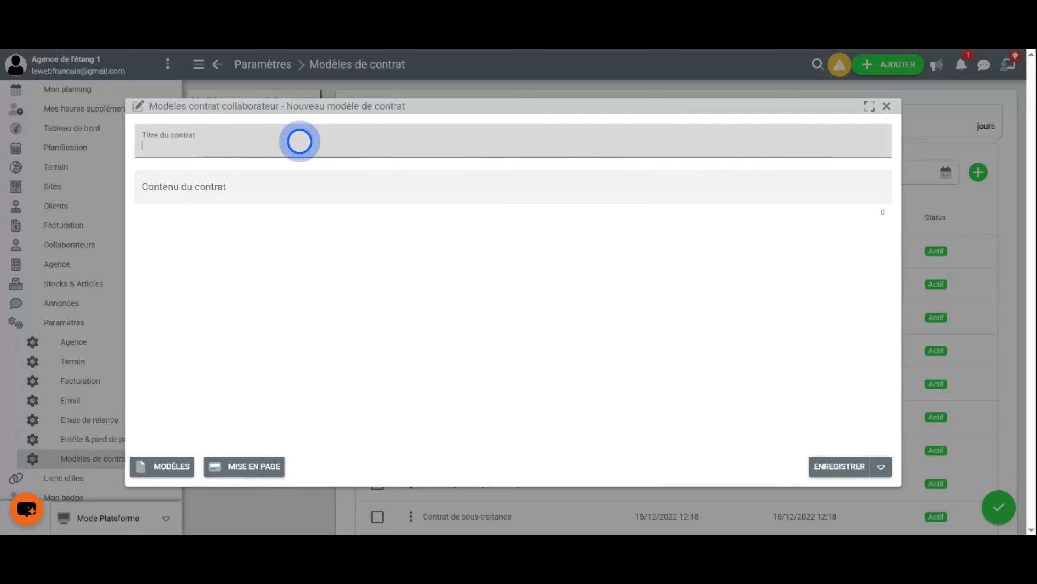
type("CDD de remplacement")
Step: Open and enlarge the template's content editor, and examine the agent variables in the Informations group
left_click(369, 191)
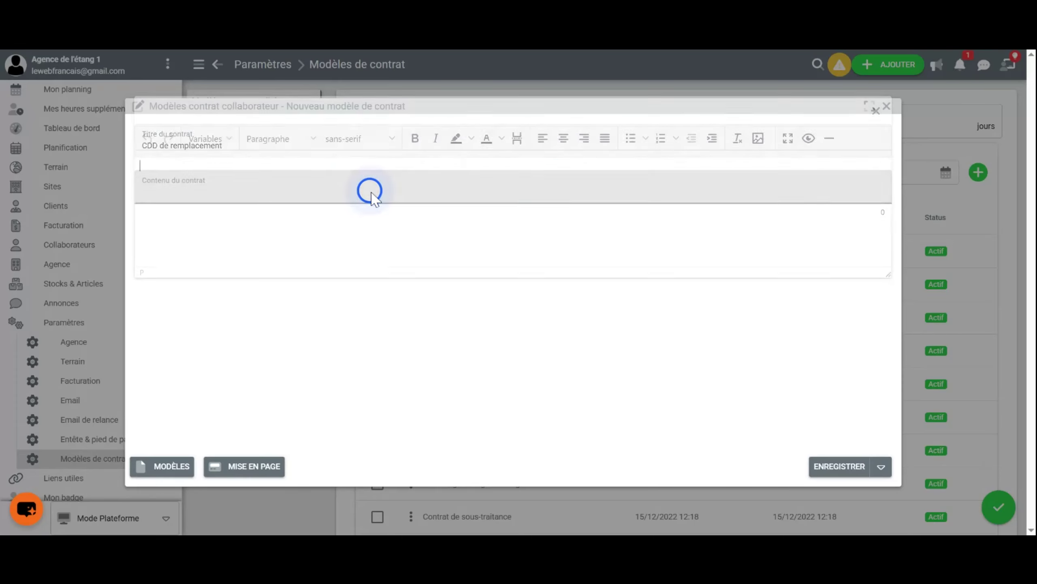
left_click_drag(889, 274, 878, 389)
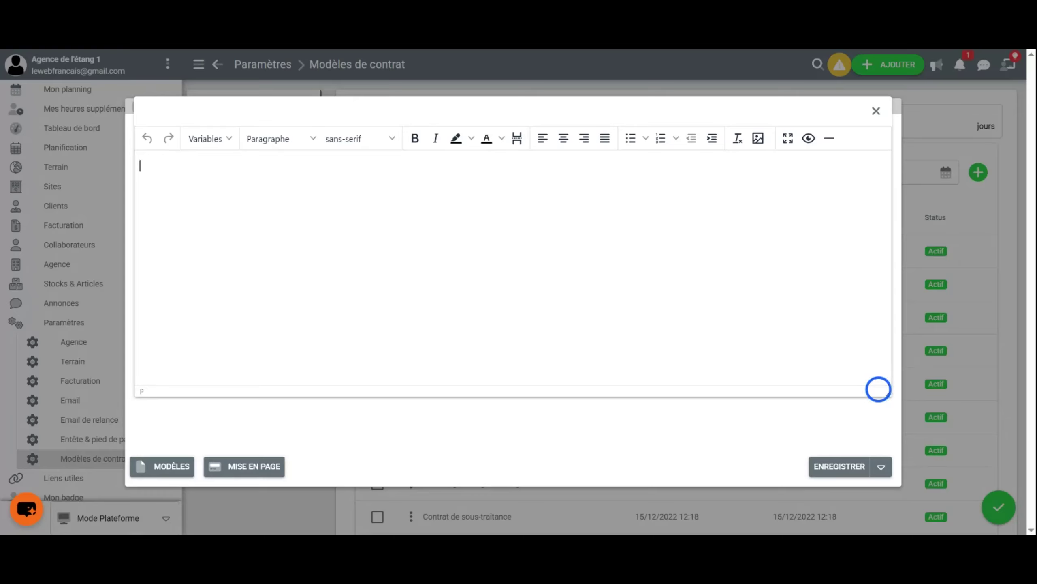
left_click(203, 138)
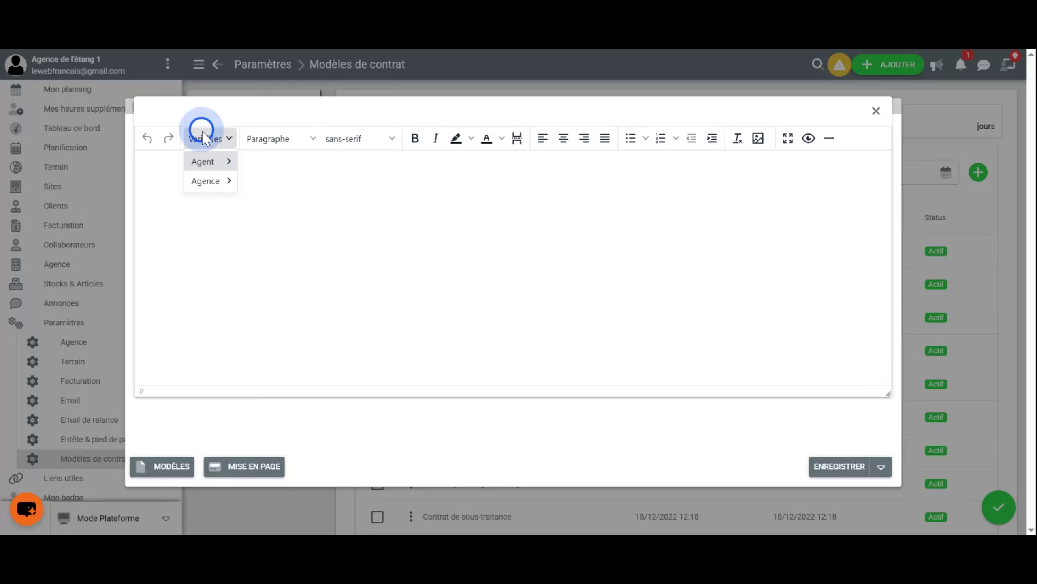
mouse_move(208, 162)
left_click(307, 163)
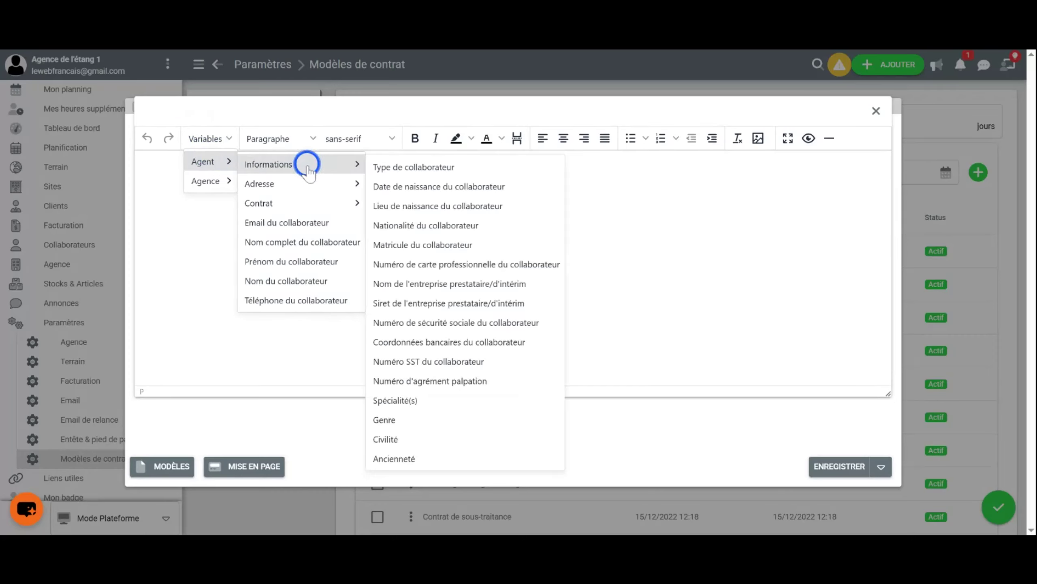
left_click(558, 188)
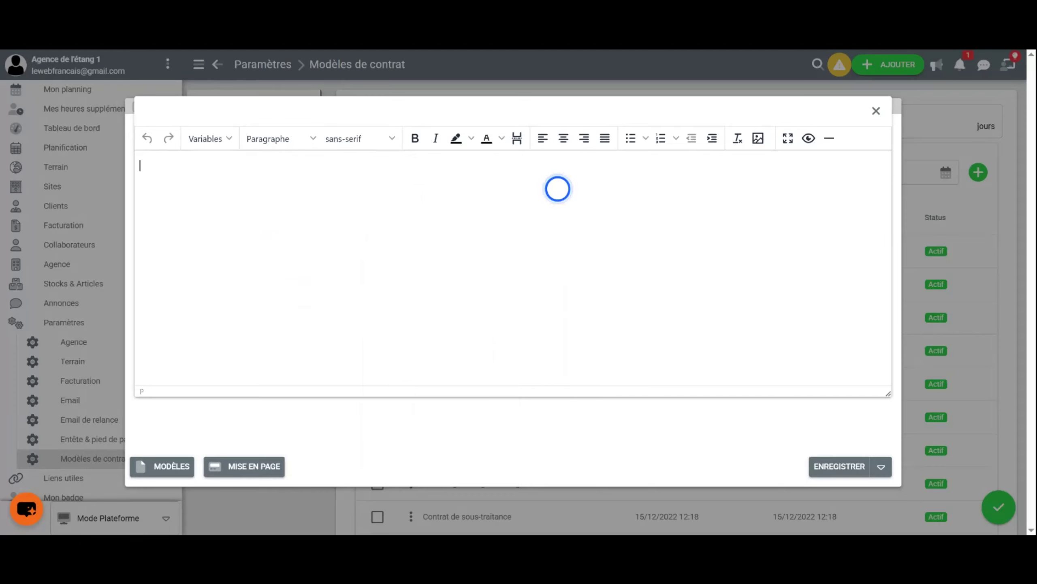